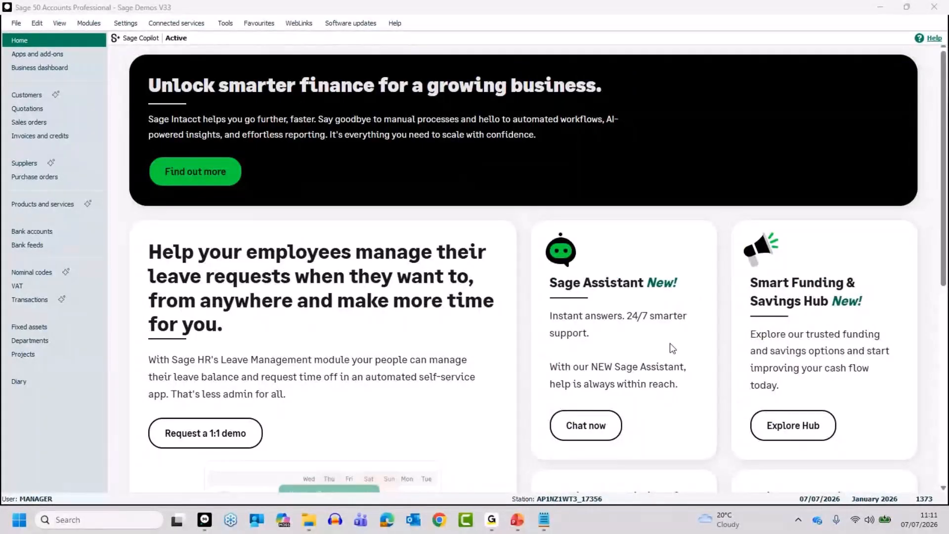
- Open the customer list and toggle the inactive customers off and back on
click(24, 98)
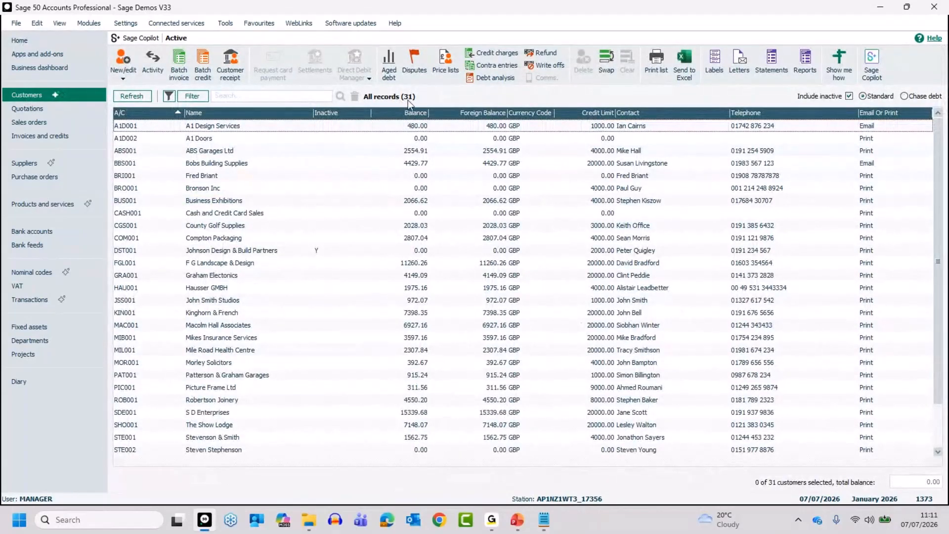
click(848, 97)
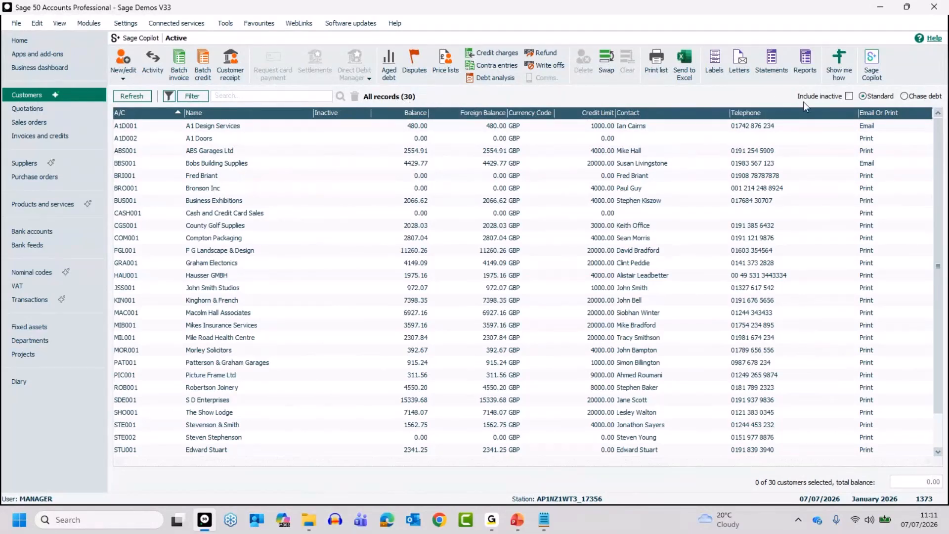
click(849, 97)
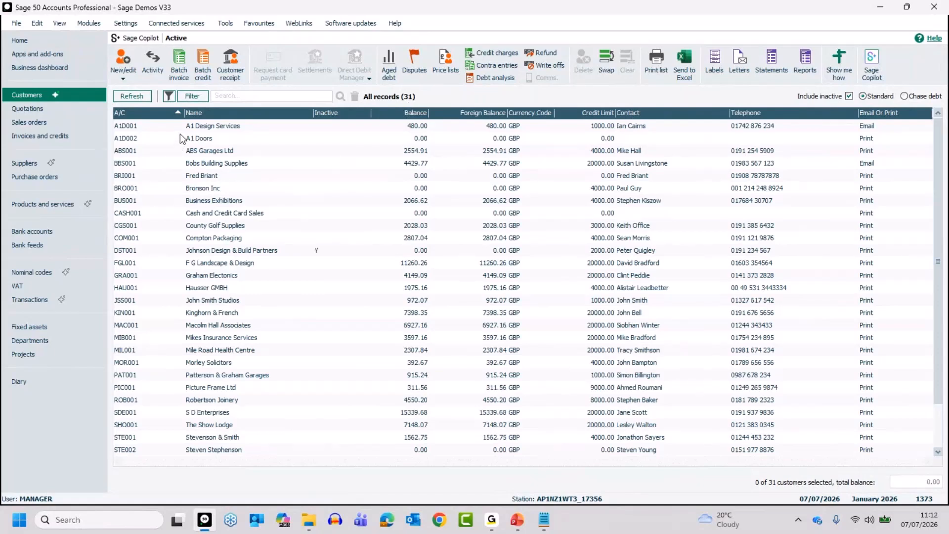
click(124, 73)
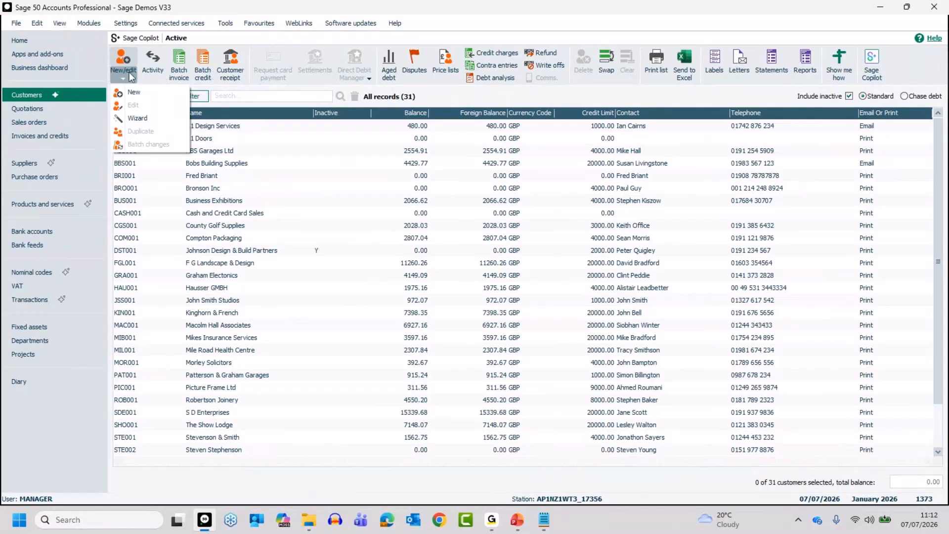
- Remove the Request payment, Settlements, Request DD payment and Request mandate commands from the customer toolbar
right_click(275, 61)
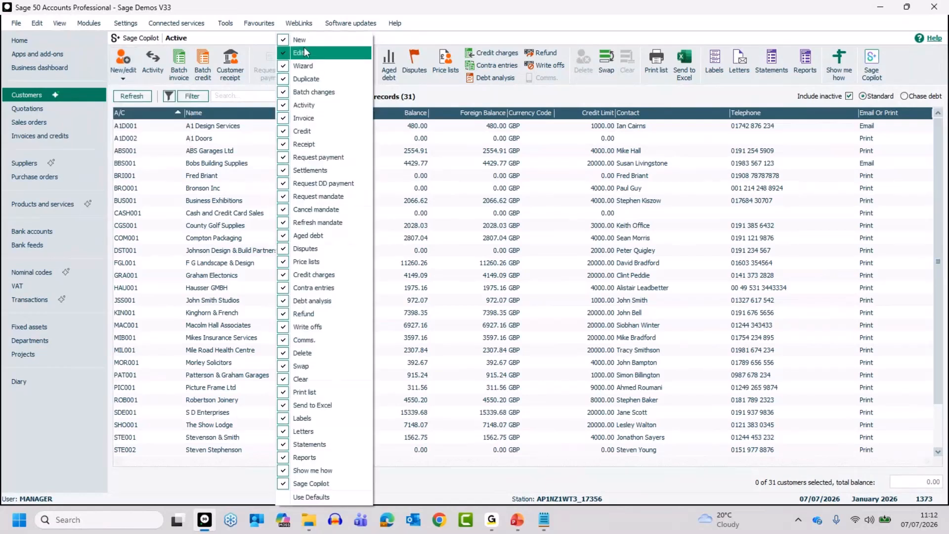
click(324, 158)
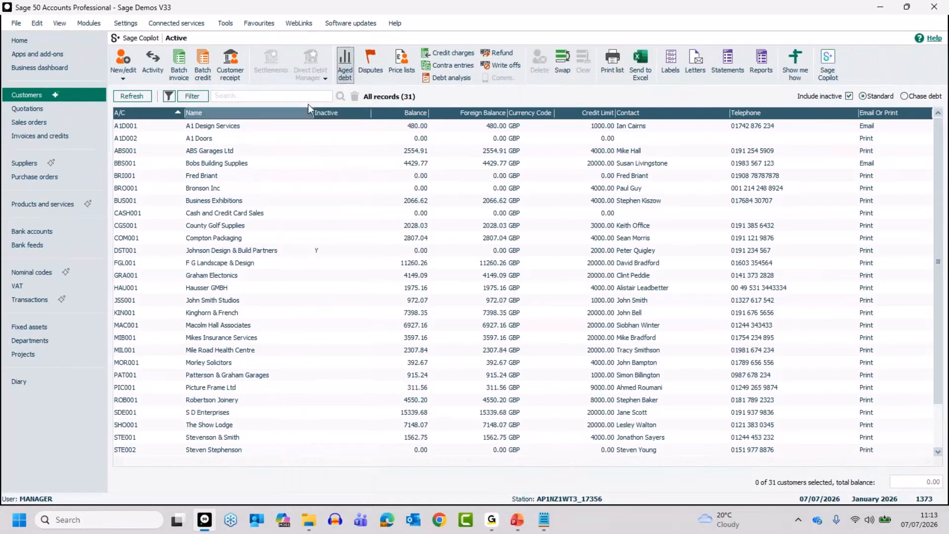
right_click(274, 65)
click(302, 169)
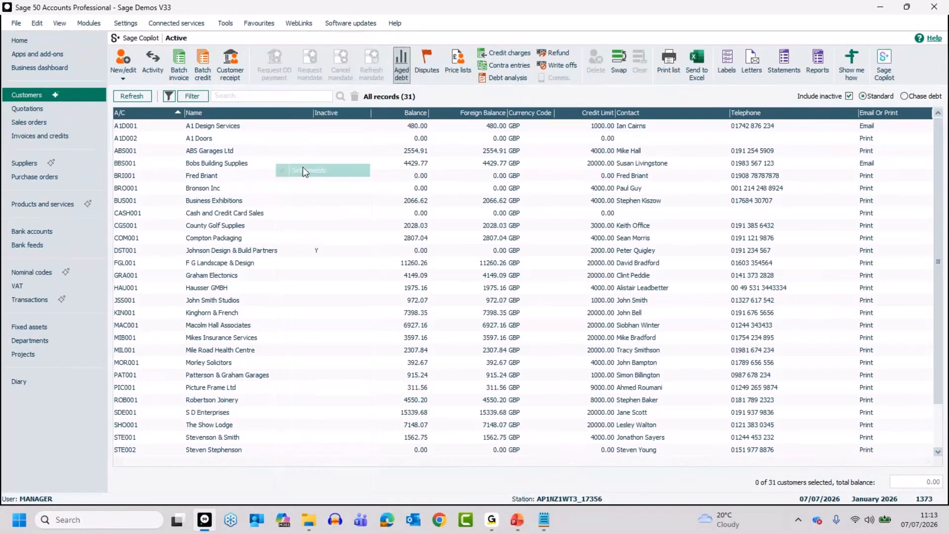
right_click(274, 68)
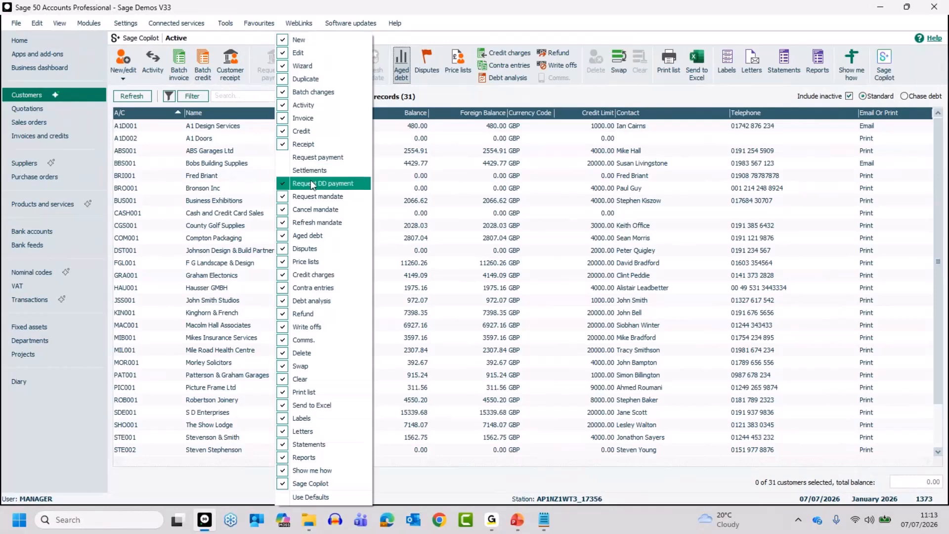
click(311, 182)
right_click(268, 64)
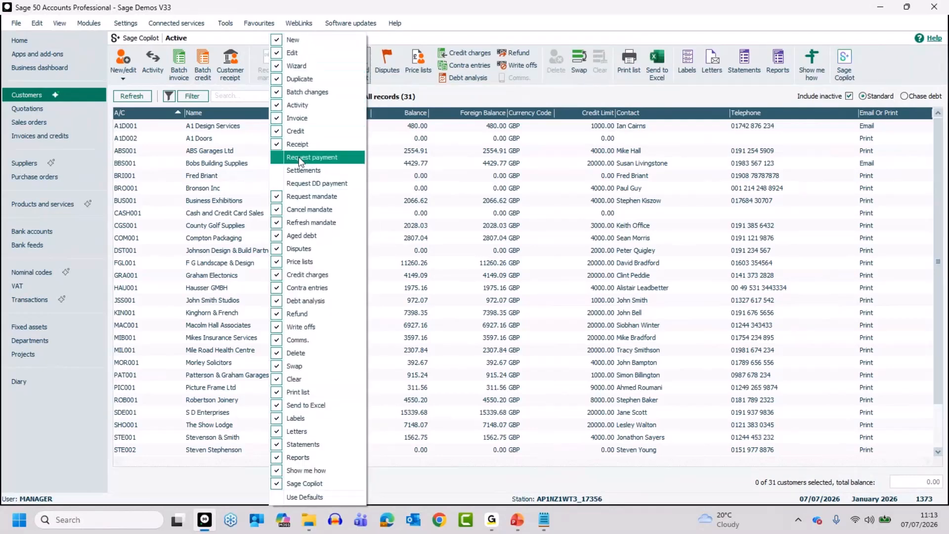
click(299, 196)
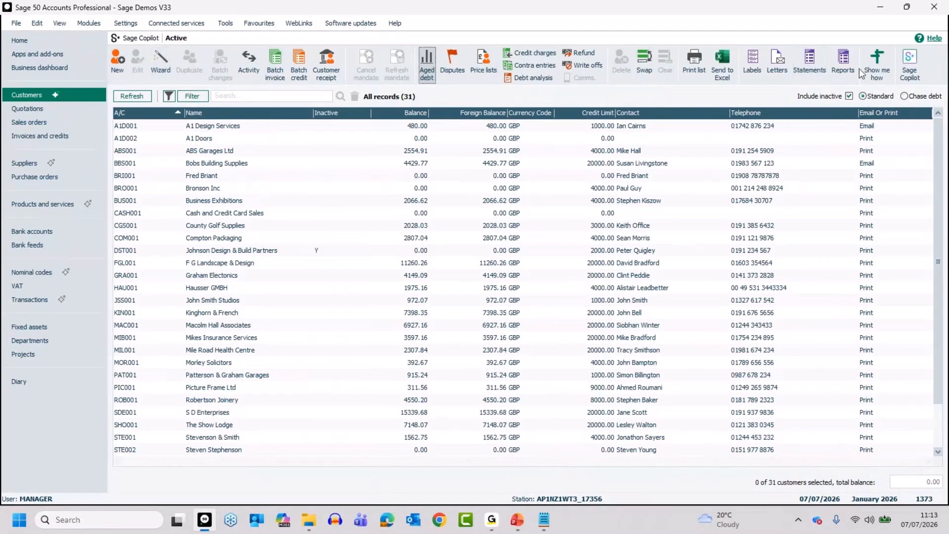
- Restore the customer toolbar to its default set of commands
right_click(237, 64)
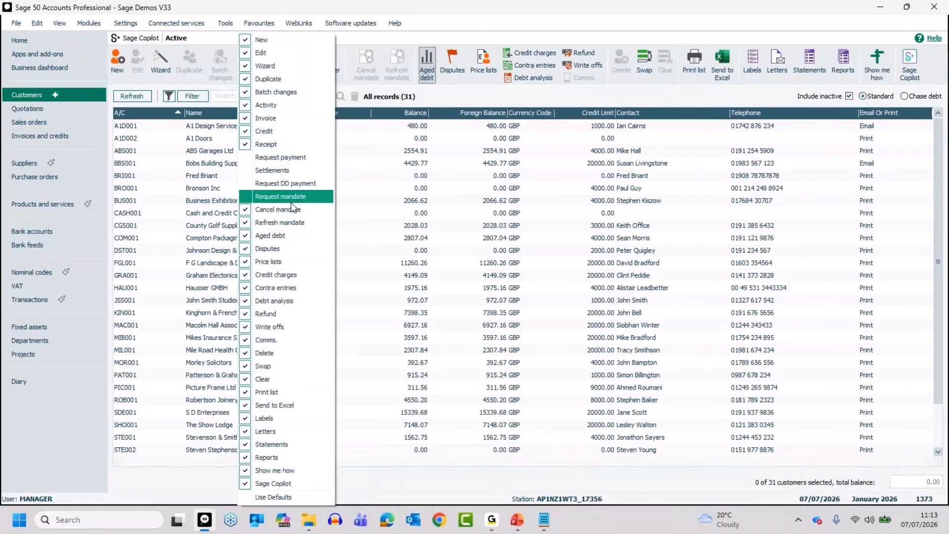
click(275, 497)
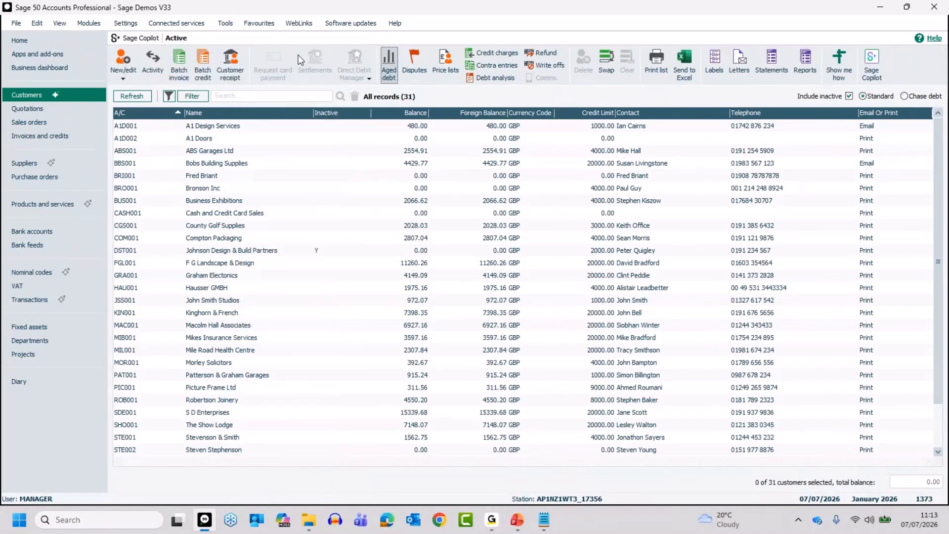
- Start the new customer wizard and try a person's name, its surname alone and a "The" prefix as the customer name
click(124, 75)
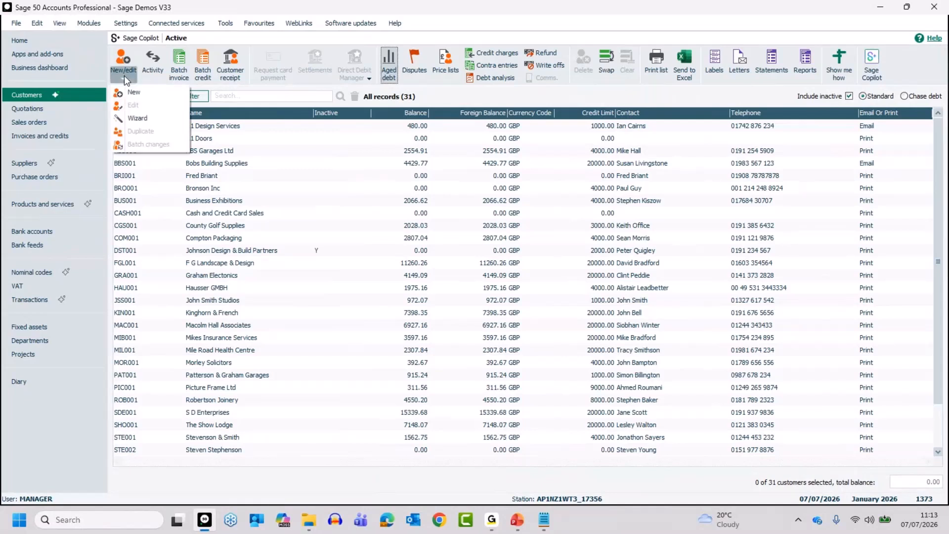
click(144, 121)
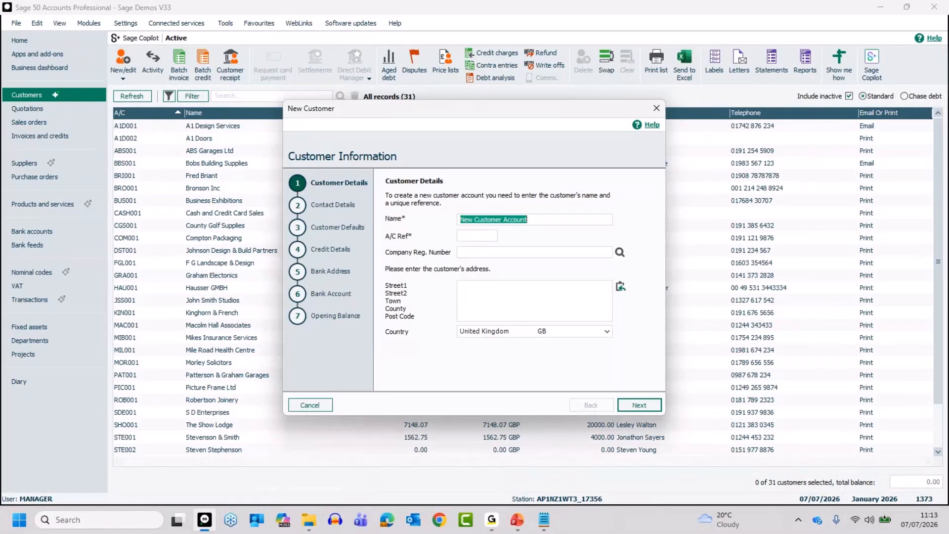
text(Michae)
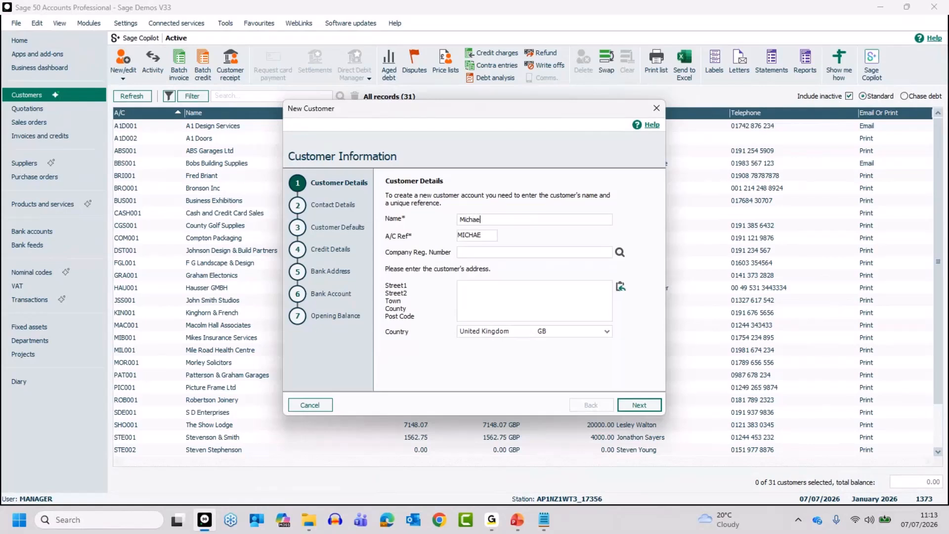
text(l cox)
key(BackSpace)
key(BackSpace)
key(BackSpace)
text(cox)
key(Home)
text(The)
- Try "The Green" as the customer name in the wizard and clear it again
drag(505, 219, 432, 219)
text(The Green)
key(BackSpace)
key(BackSpace)
key(BackSpace)
key(BackSpace)
key(BackSpace)
key(BackSpace)
key(BackSpace)
key(BackSpace)
key(BackSpace)
- Enter the customer's full name, continue to the contact details and exit the wizard without creating the account
click(574, 218)
text(John Smit)
drag(491, 236, 456, 236)
click(639, 405)
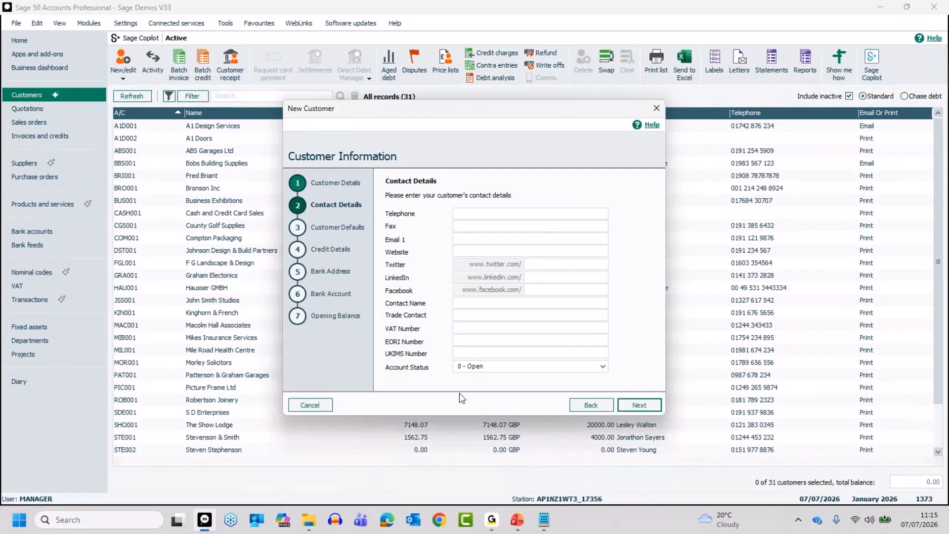
click(310, 405)
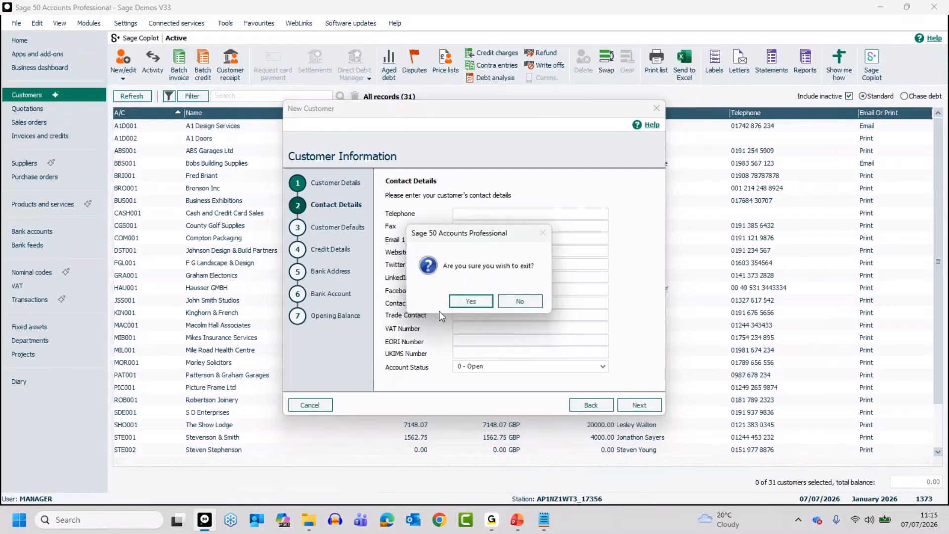
click(469, 299)
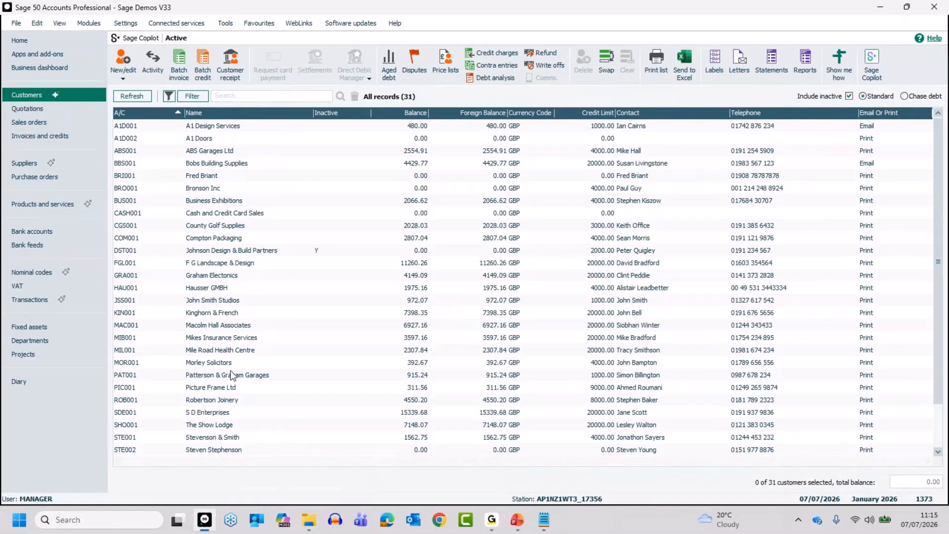
- Create and save a new customer record with a surname-plus-initial account reference and the customer's full name
click(127, 60)
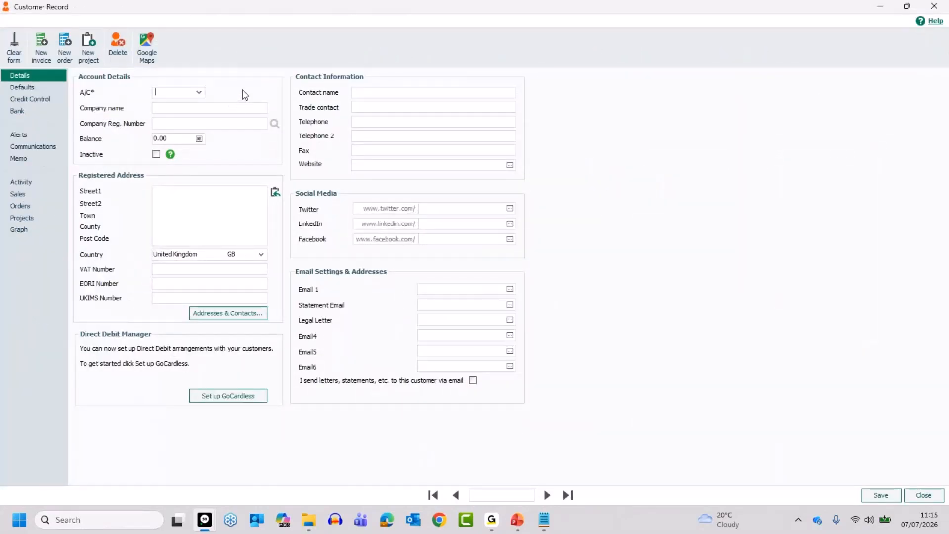
text(A1)
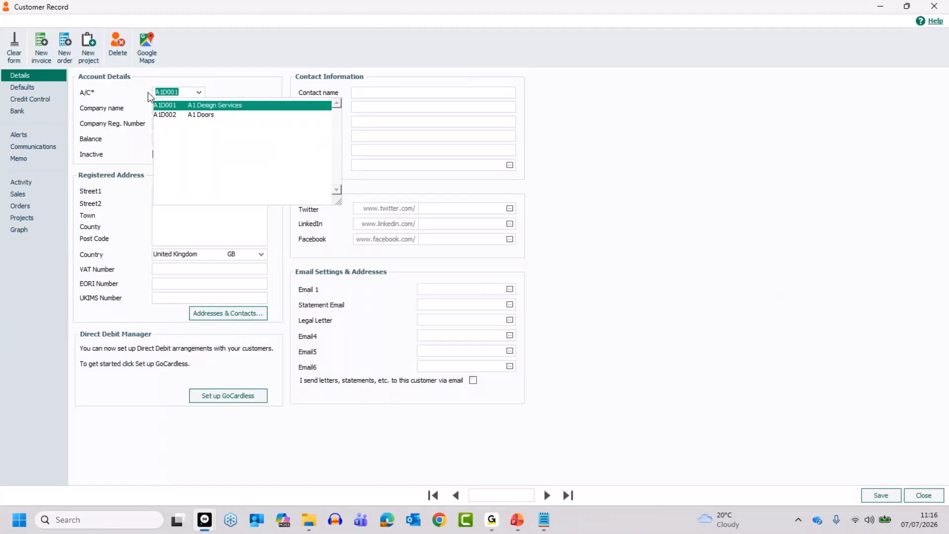
text(SMITHJ)
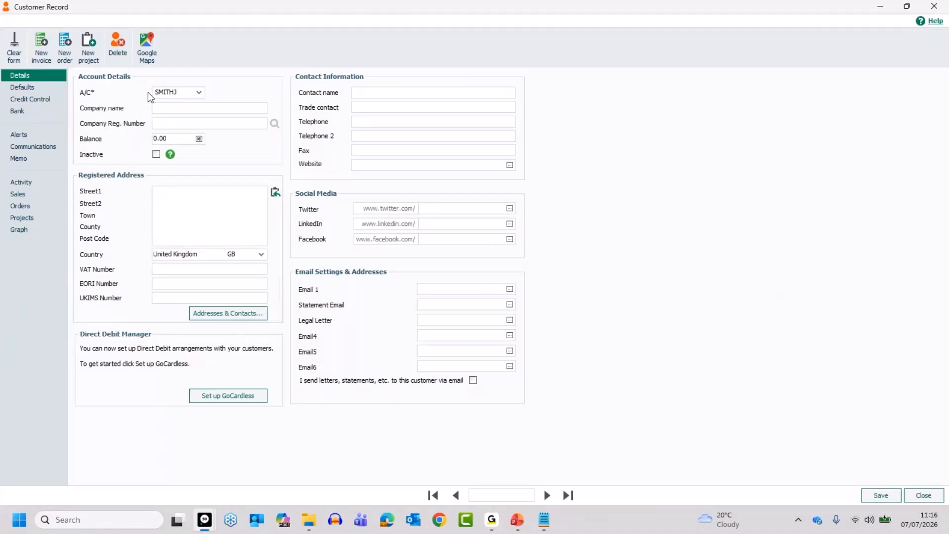
key(Tab)
text(John Smith)
click(879, 496)
click(919, 496)
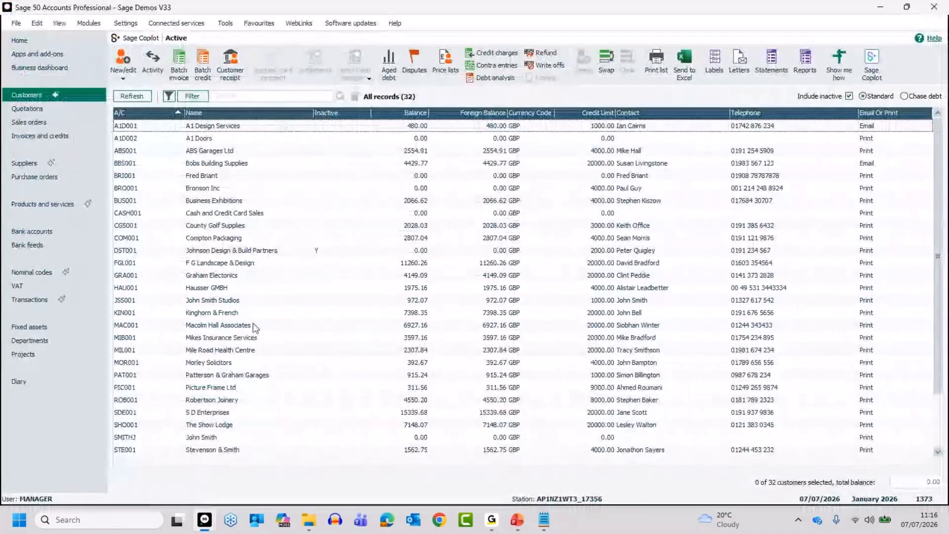
- Open the new customer's record and copy the whole postal address from Address.txt in Notepad
click(209, 438)
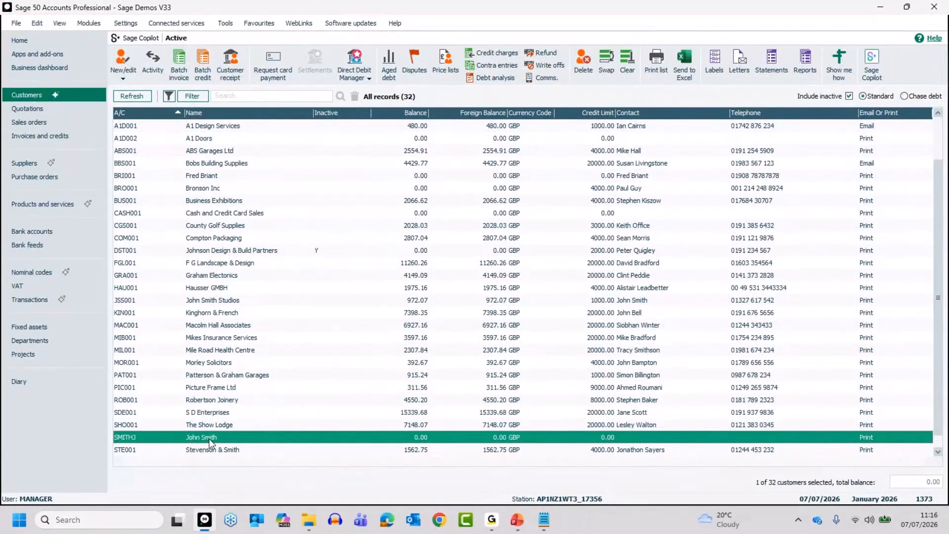
double_click(209, 438)
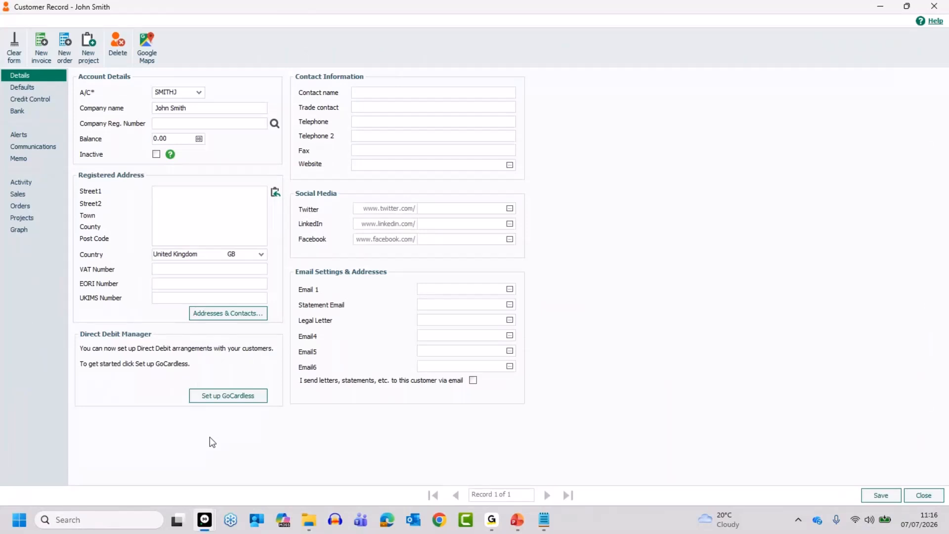
mouse_move(548, 523)
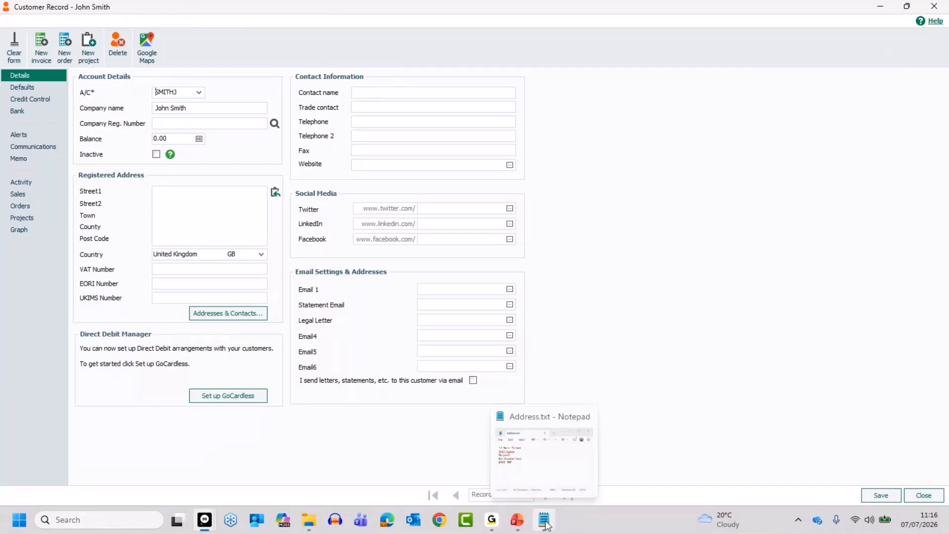
click(546, 520)
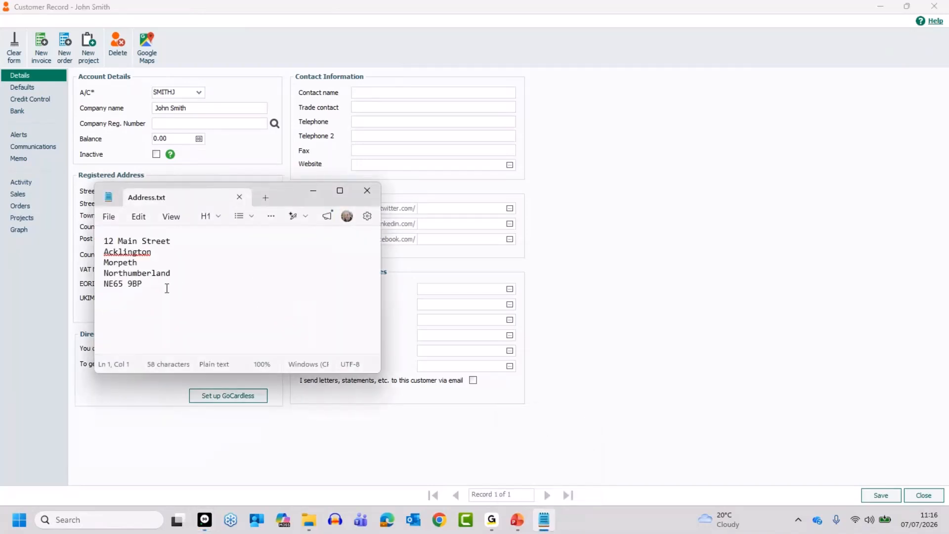
drag(156, 284, 99, 247)
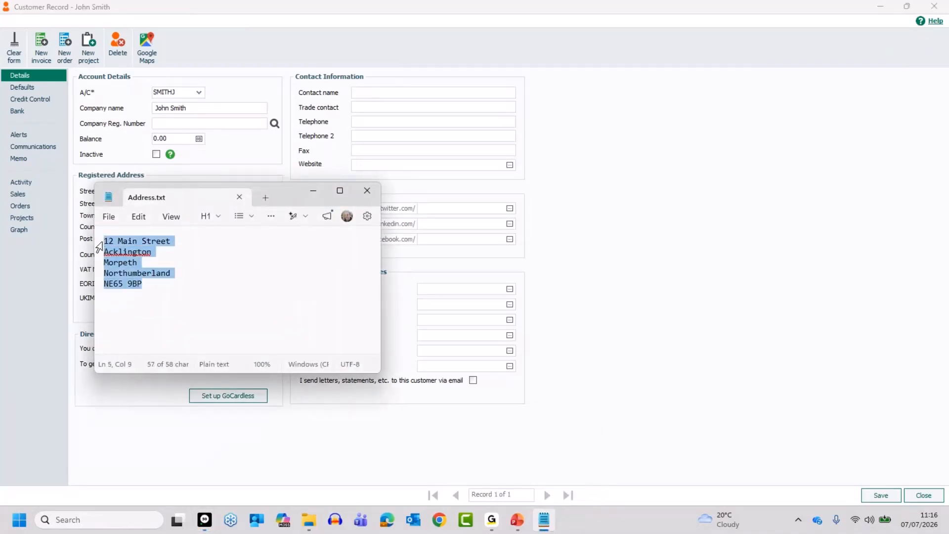
right_click(117, 262)
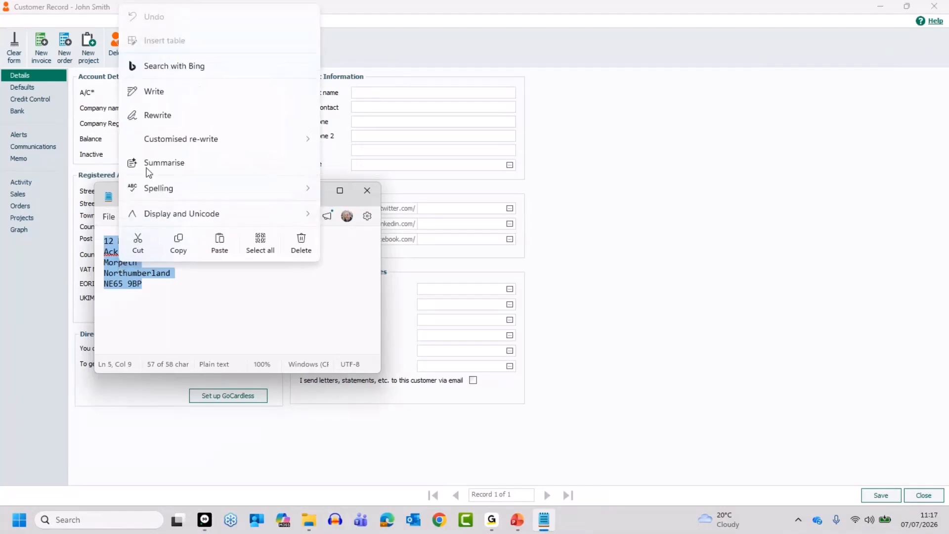
click(178, 242)
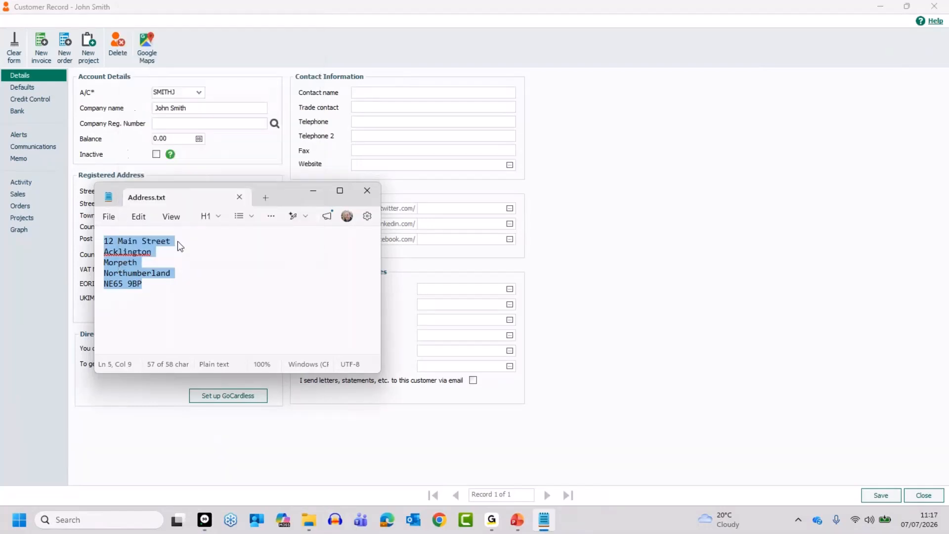
click(320, 191)
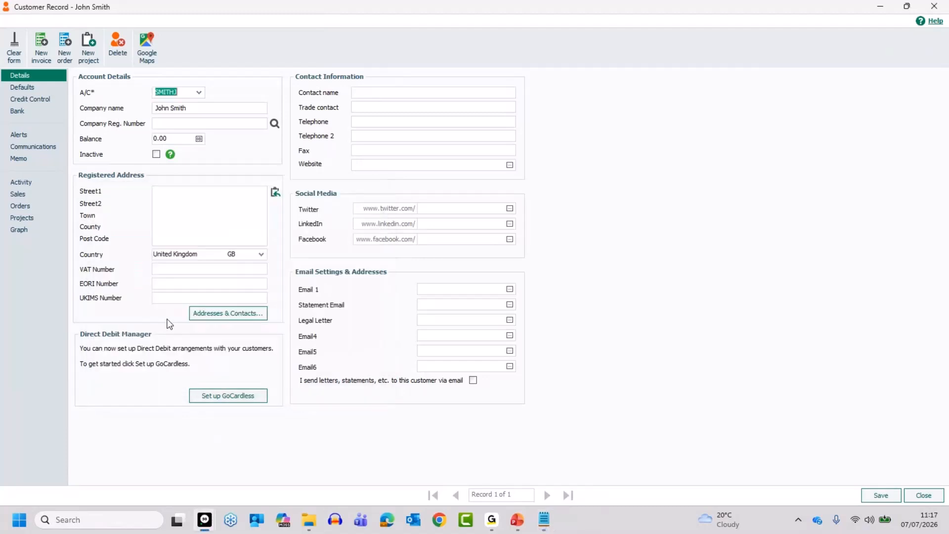
- Paste the copied address into the registered address, then request the additional addresses setup and decline saving the account first
click(275, 192)
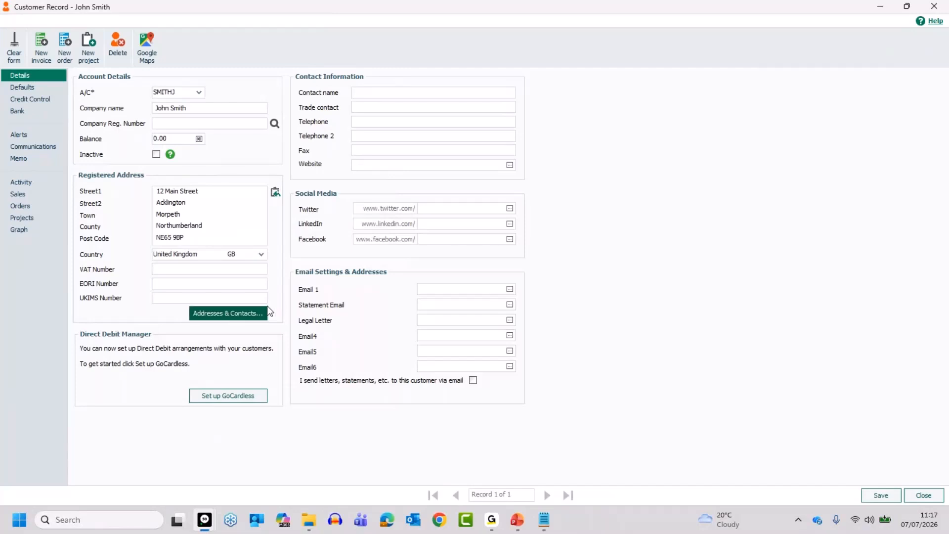
click(225, 317)
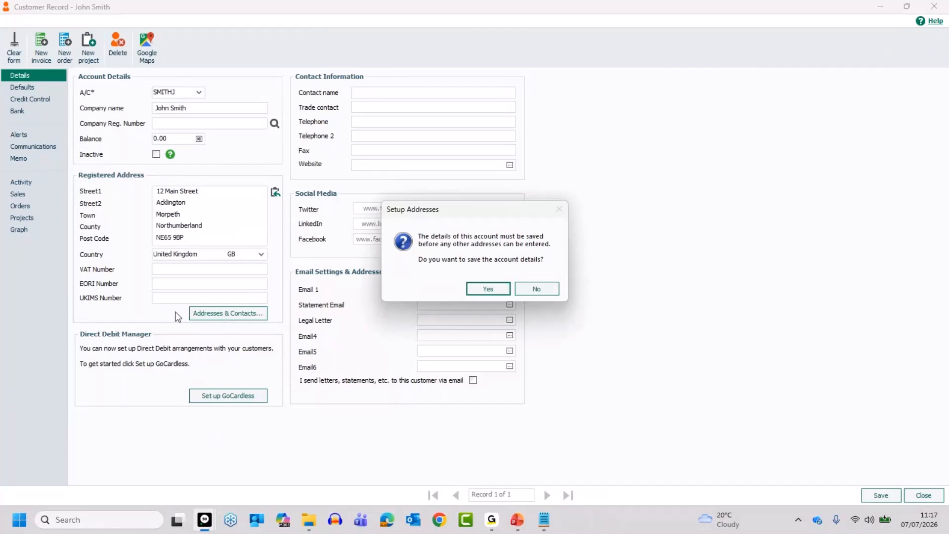
click(536, 291)
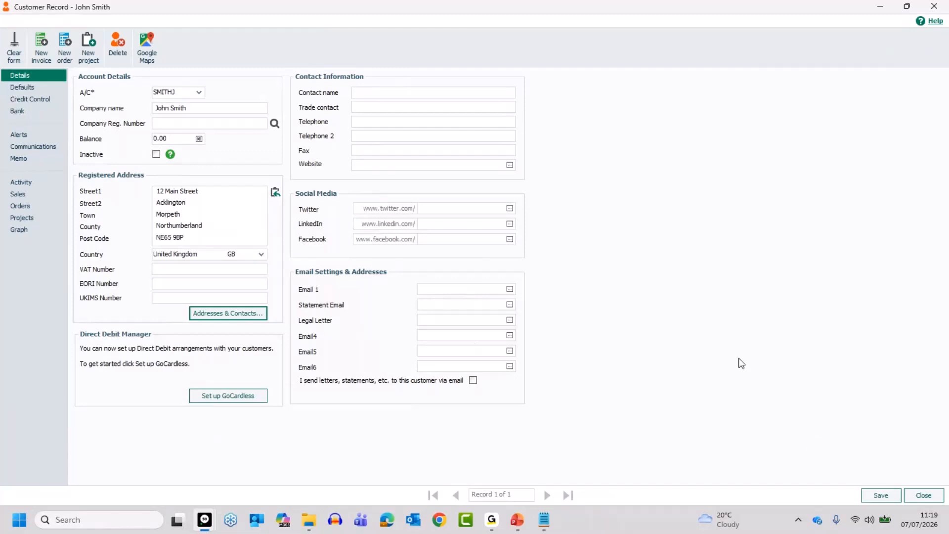
- Save the customer record with its registered address and close it
click(894, 493)
click(884, 497)
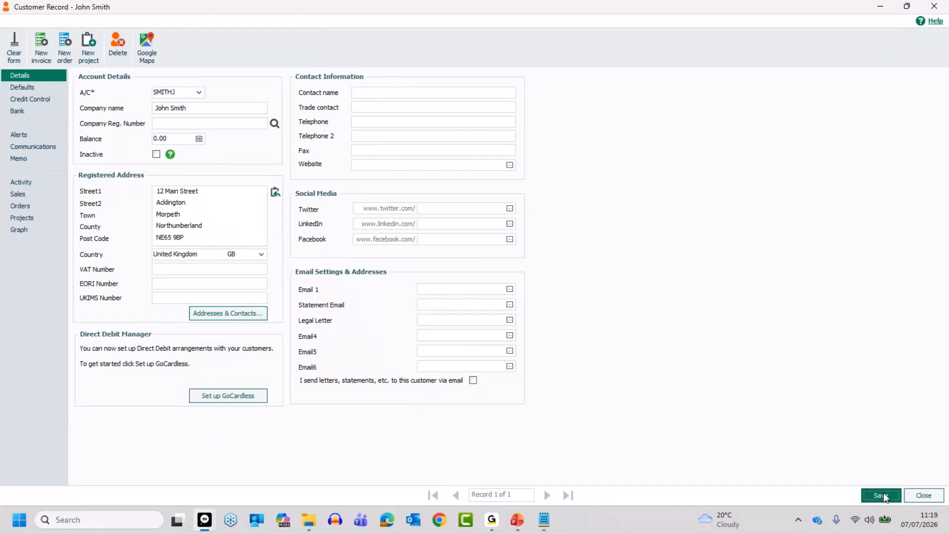
click(922, 494)
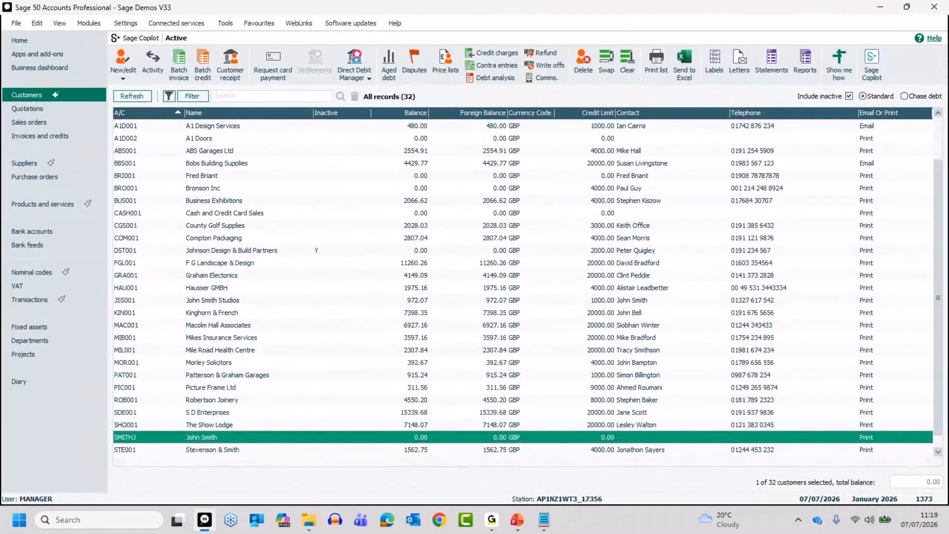
- Start a new product invoice, view the blank customer form offered from its account lookup, then close everything and return to the customer list
click(28, 133)
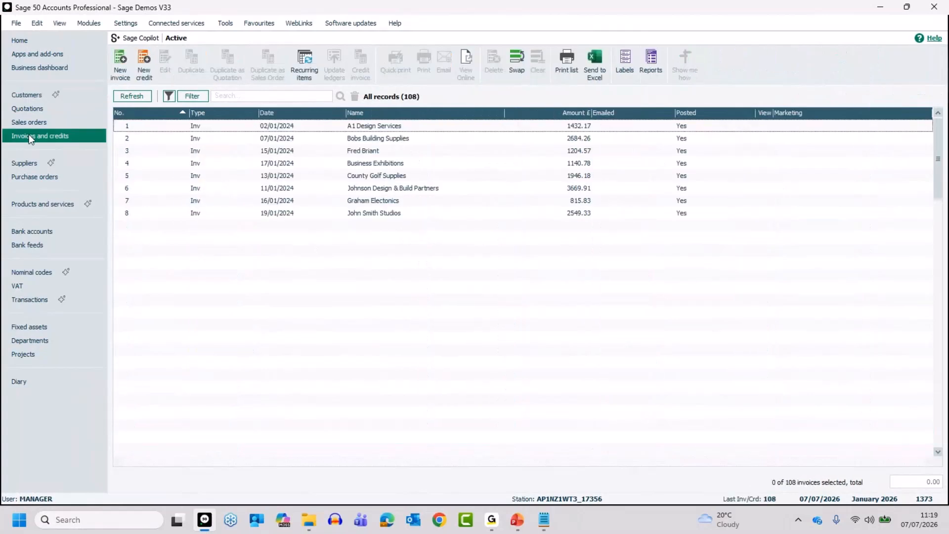
click(119, 60)
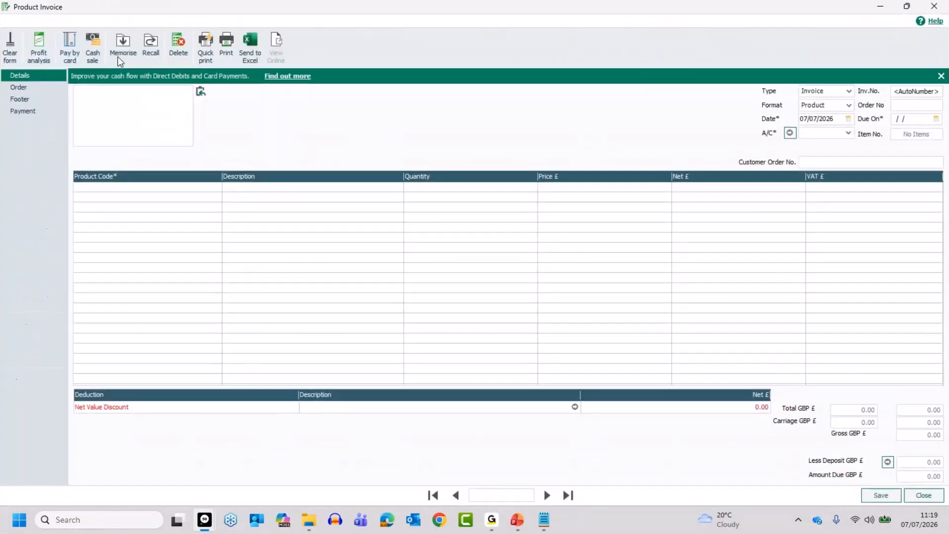
click(847, 133)
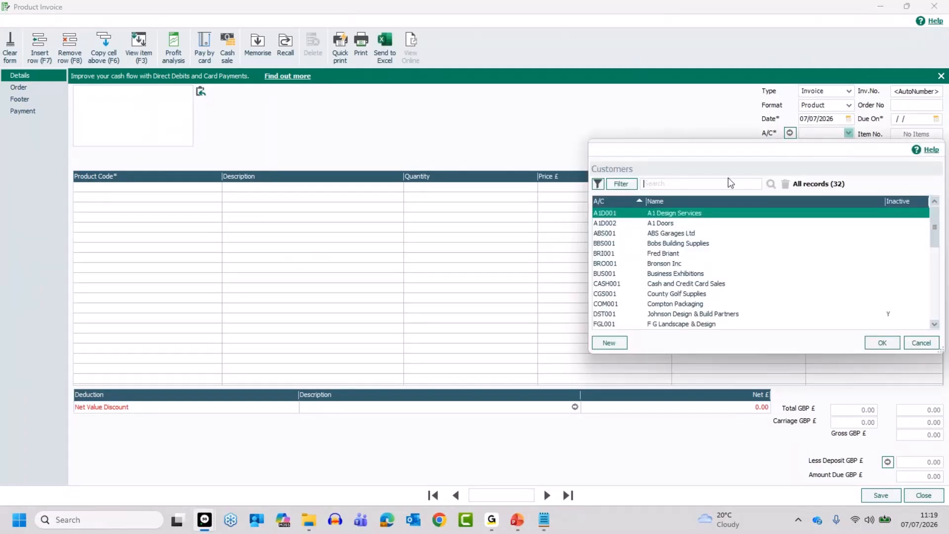
click(611, 343)
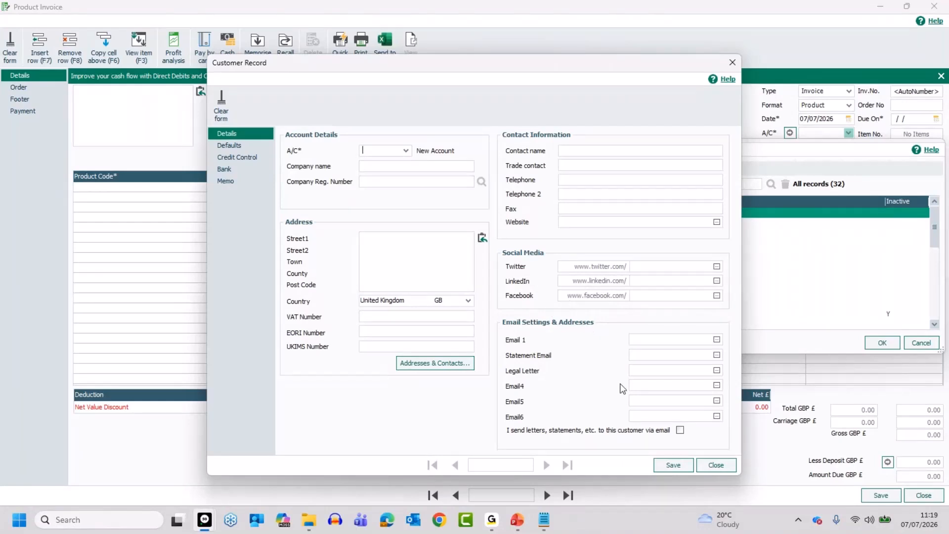
click(719, 466)
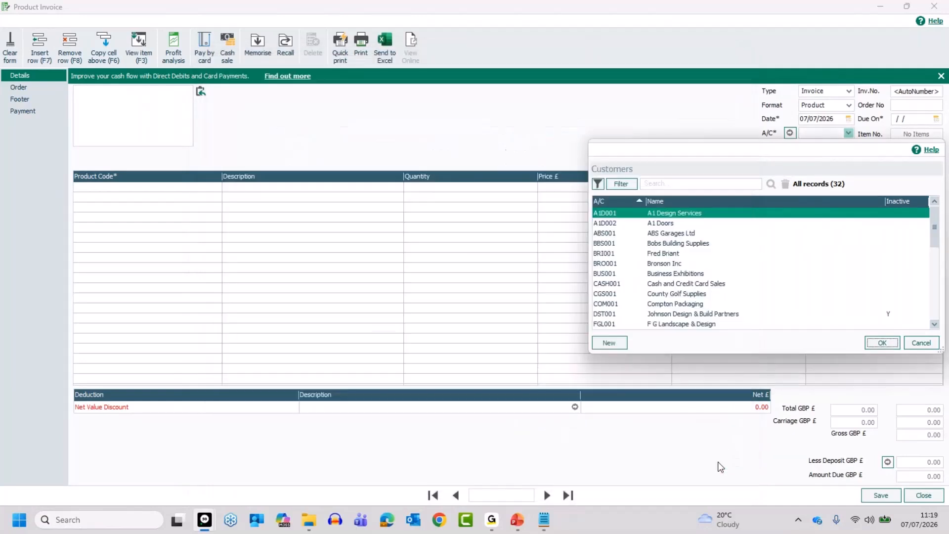
click(916, 343)
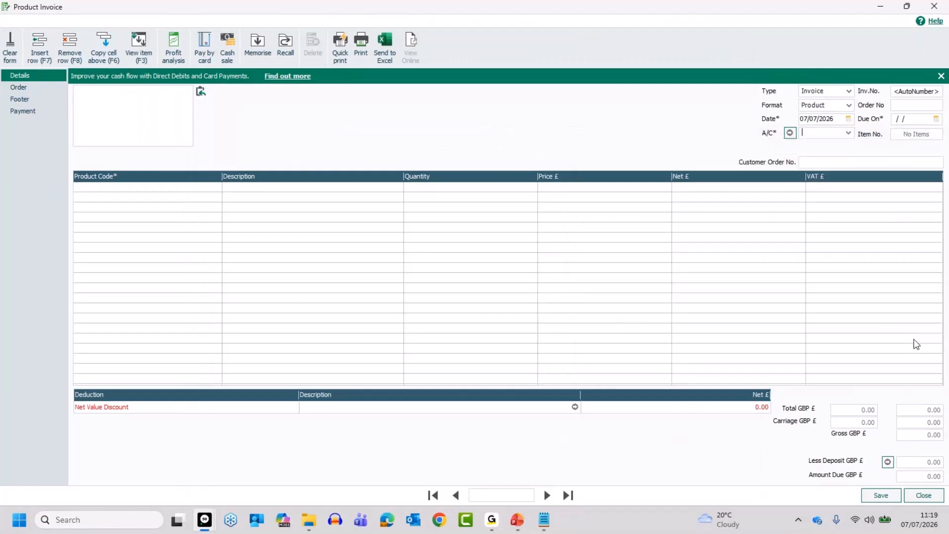
click(924, 496)
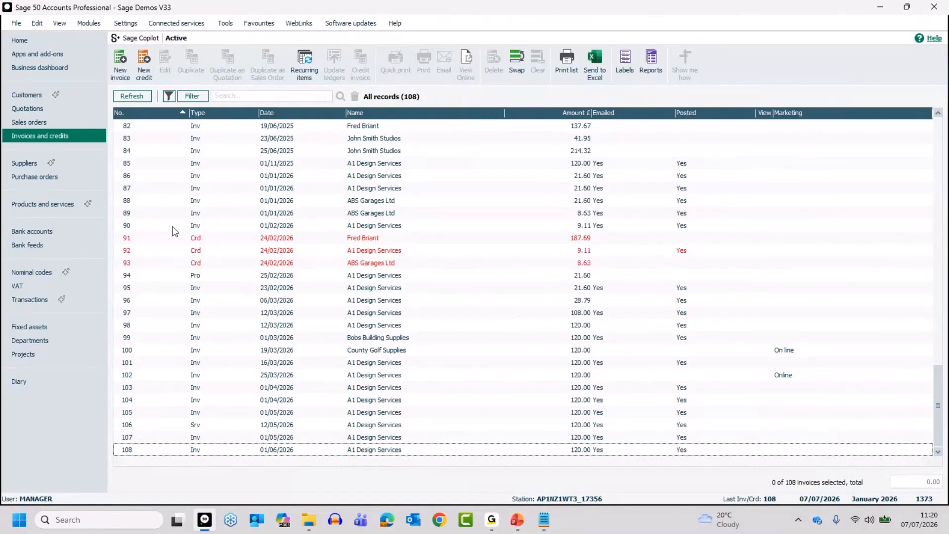
click(26, 95)
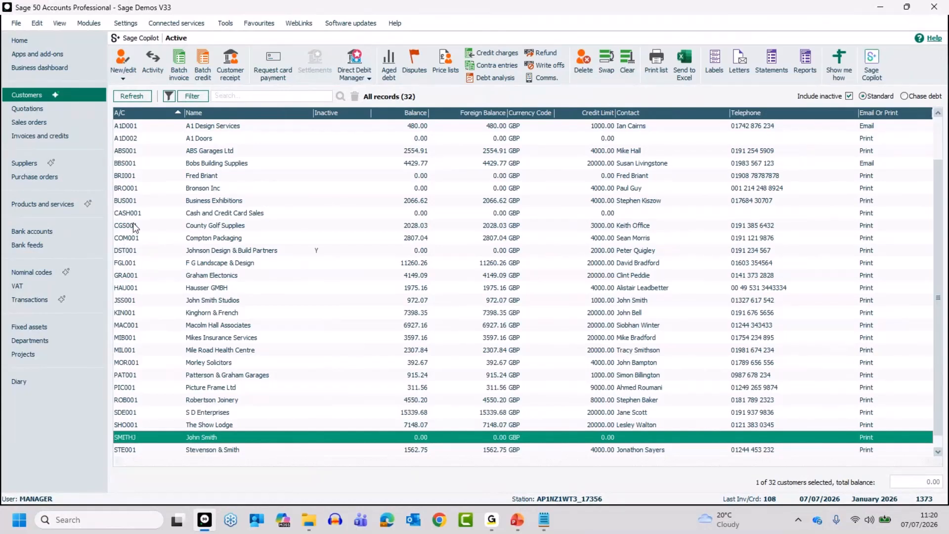
click(133, 140)
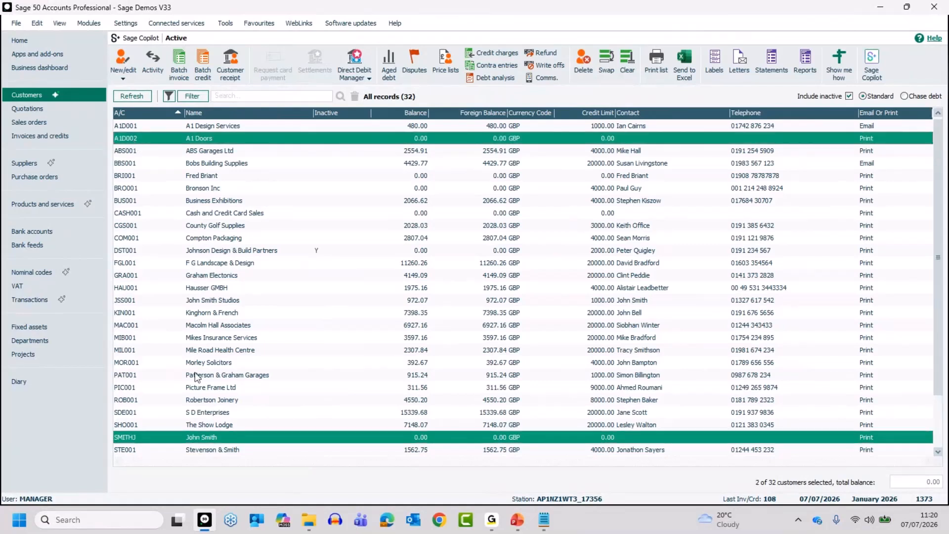
click(123, 78)
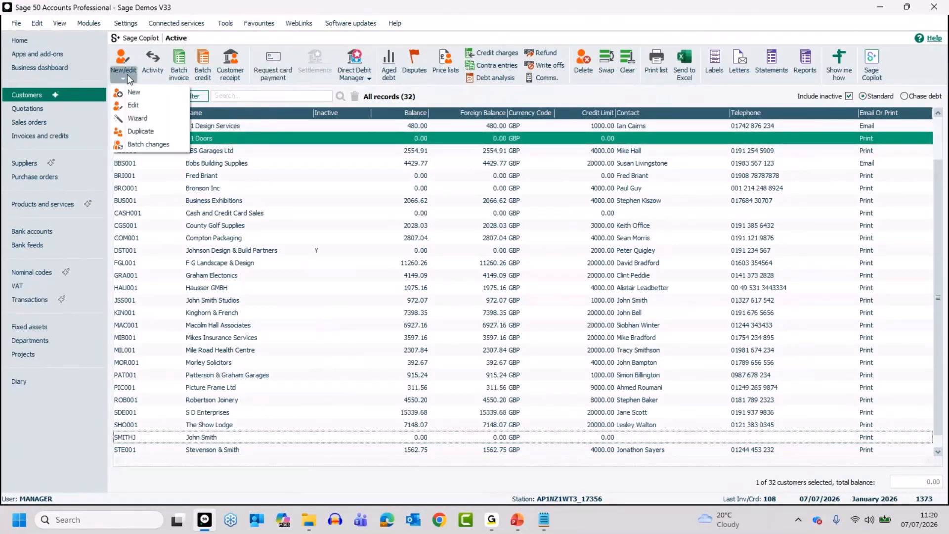
click(135, 131)
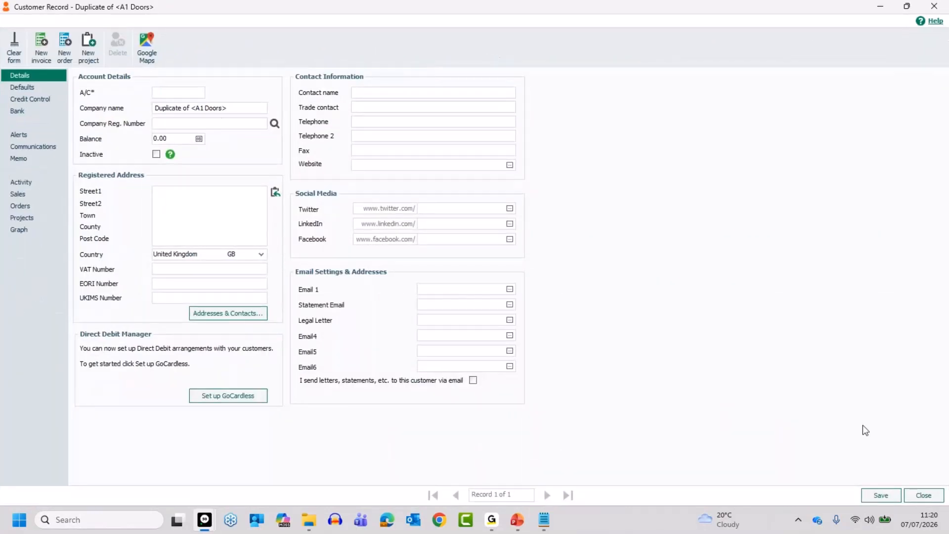
click(924, 496)
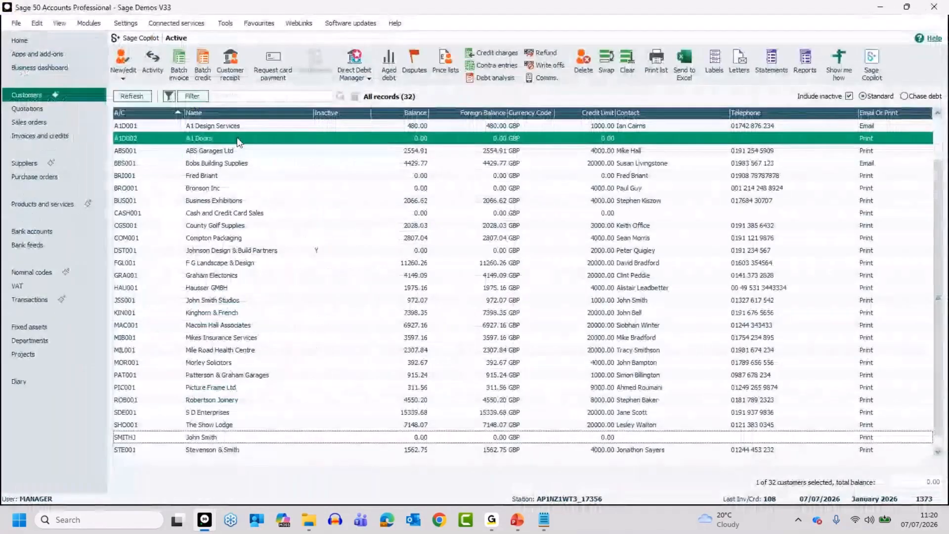
- Duplicate the A1 Design Services customer record and give the copy a new account reference starting with A1D
click(126, 66)
click(141, 130)
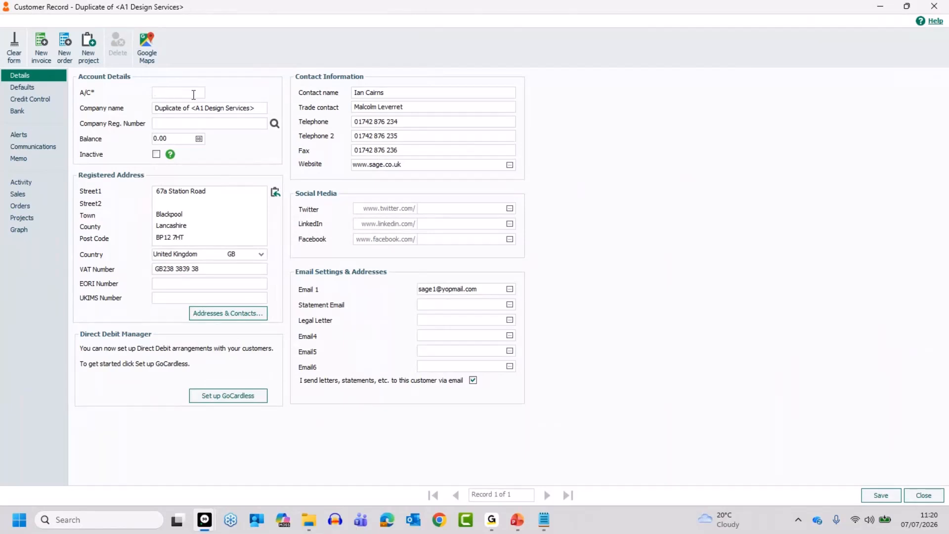
text(A)
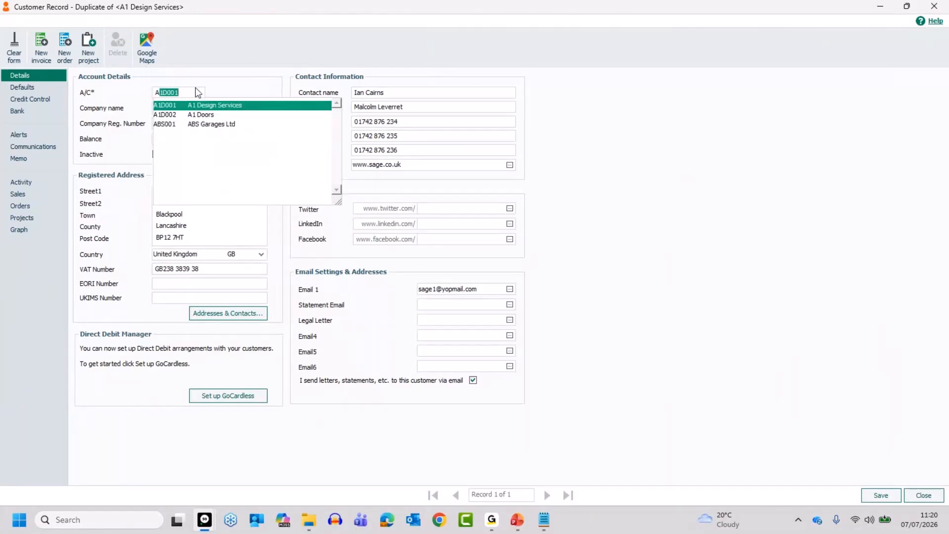
key(BackSpace)
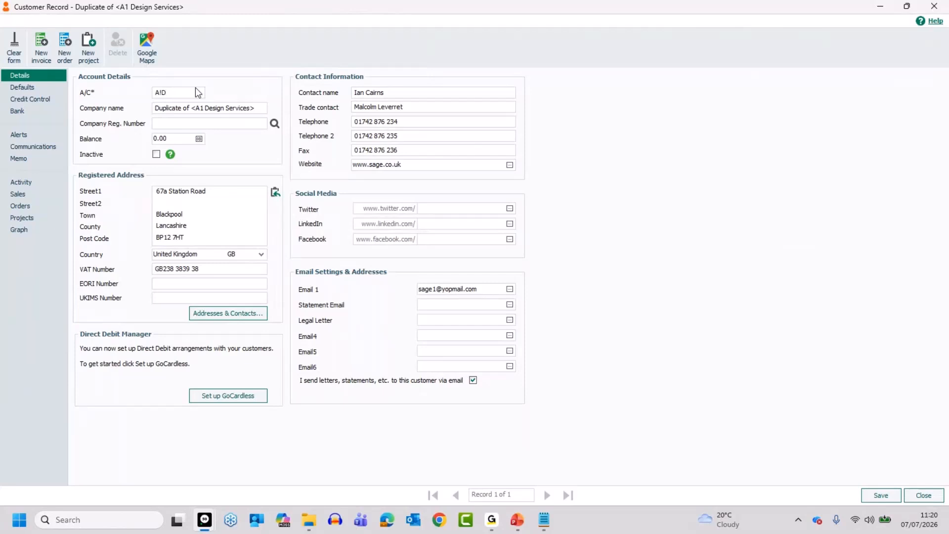
key(BackSpace)
key(BackSpace)
text(1)
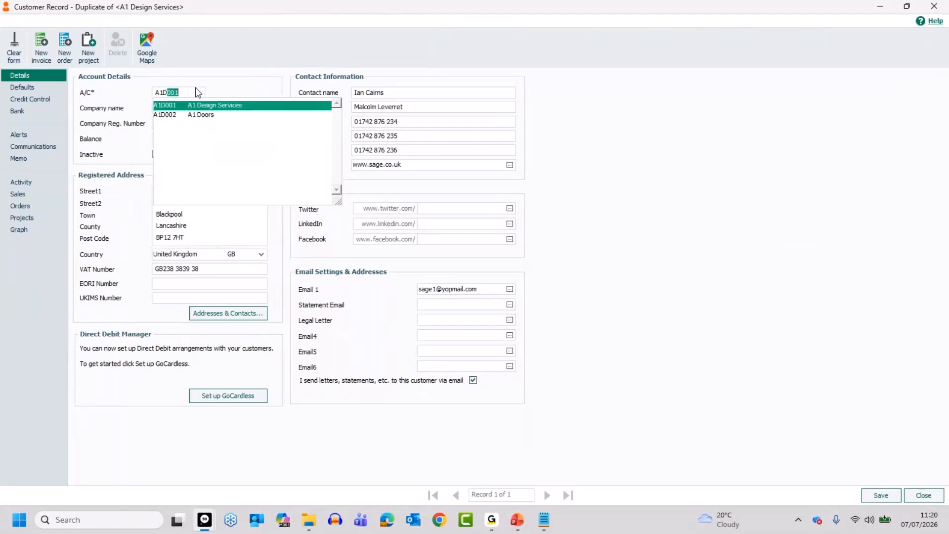
text(D123)
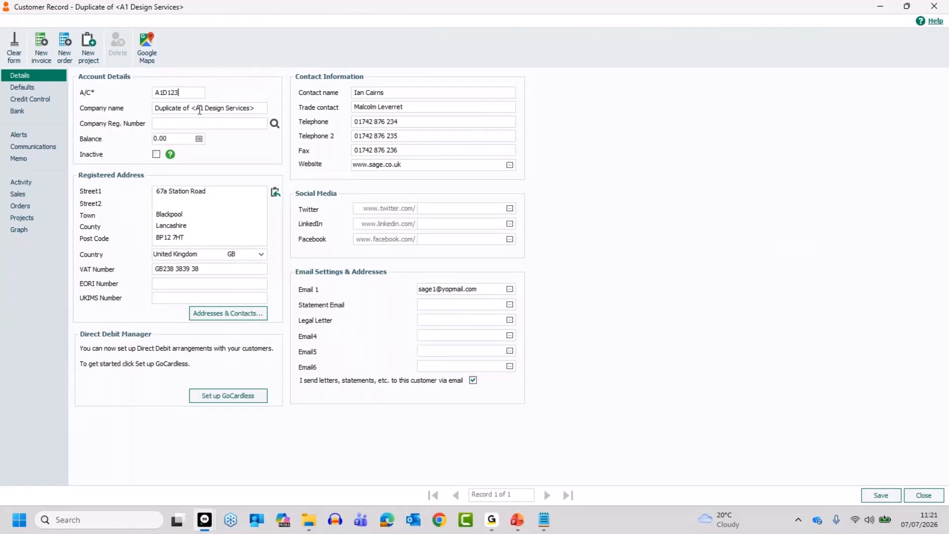
- Change the duplicate's company name to A1 Design Services, then save the record and close it
drag(200, 109, 154, 110)
key(BackSpace)
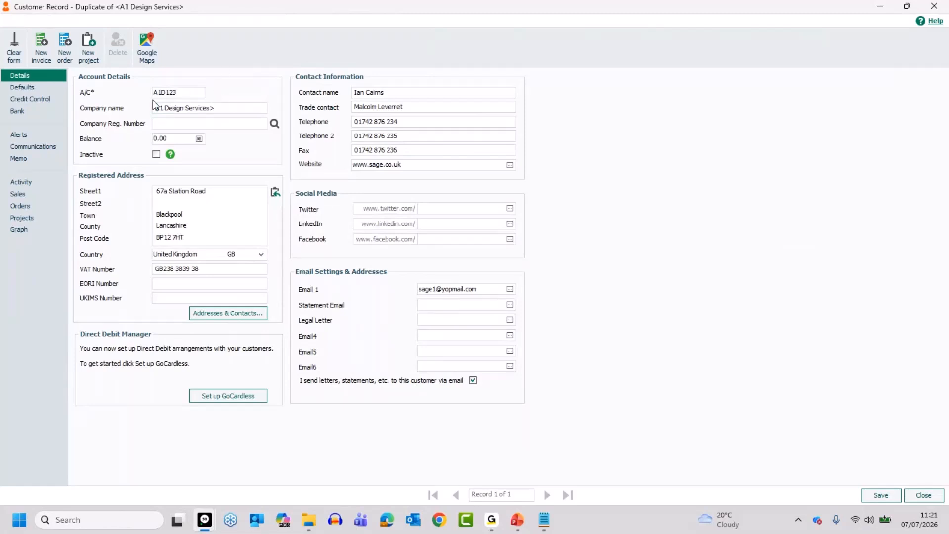
key(Right)
key(Right)
key(Right)
key(Right)
key(Right)
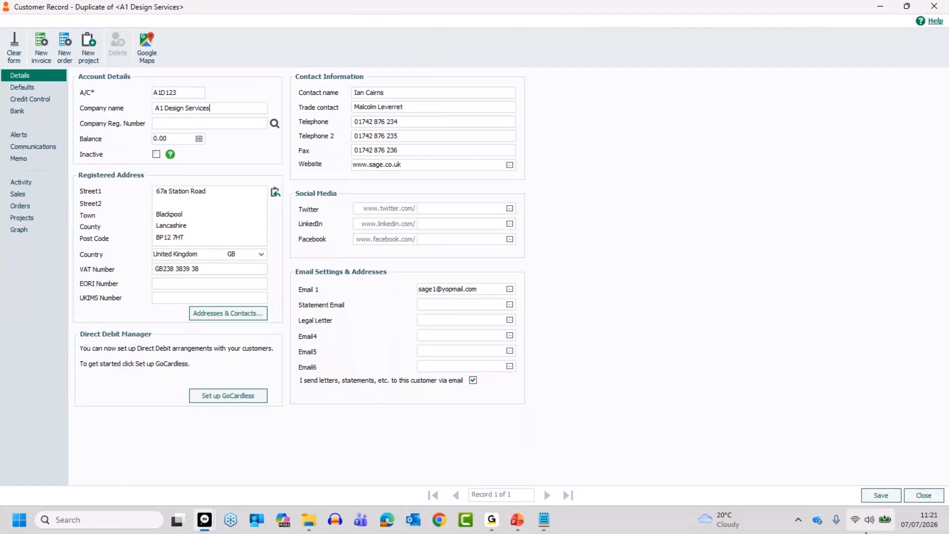
click(873, 497)
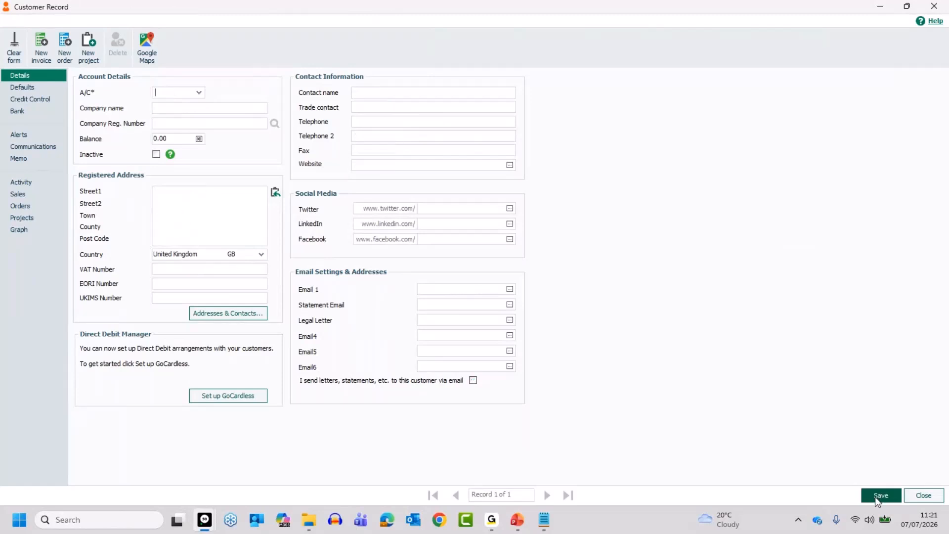
click(923, 496)
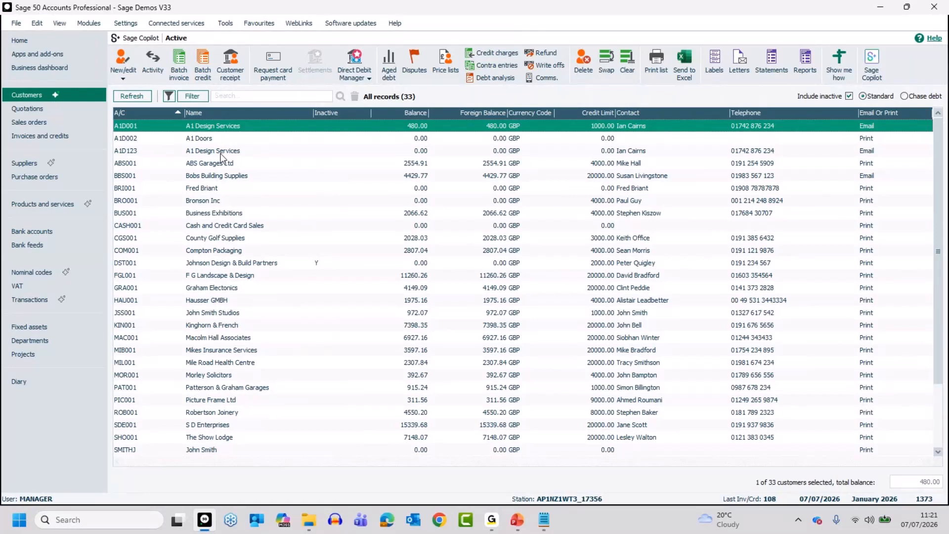
- Enable Terms Agreed in the customer defaults and apply the change
click(133, 24)
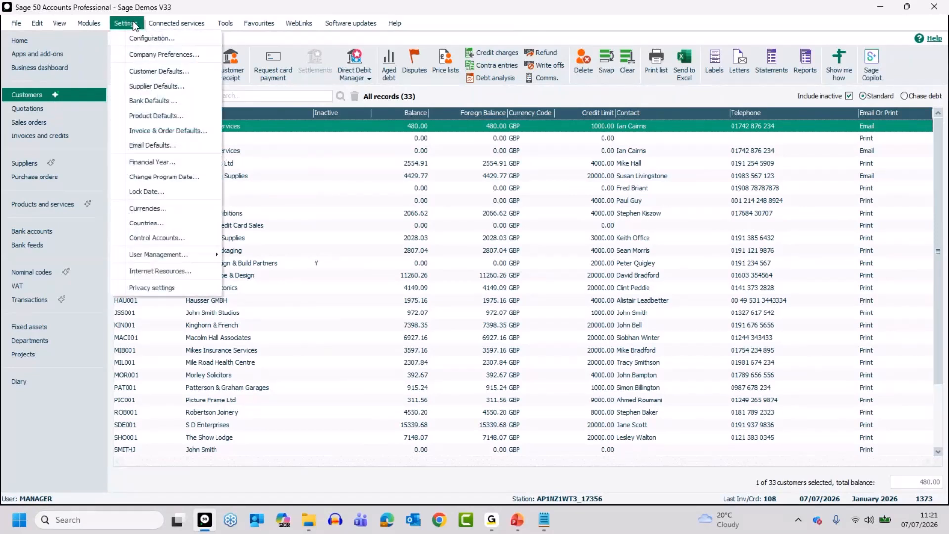
click(147, 73)
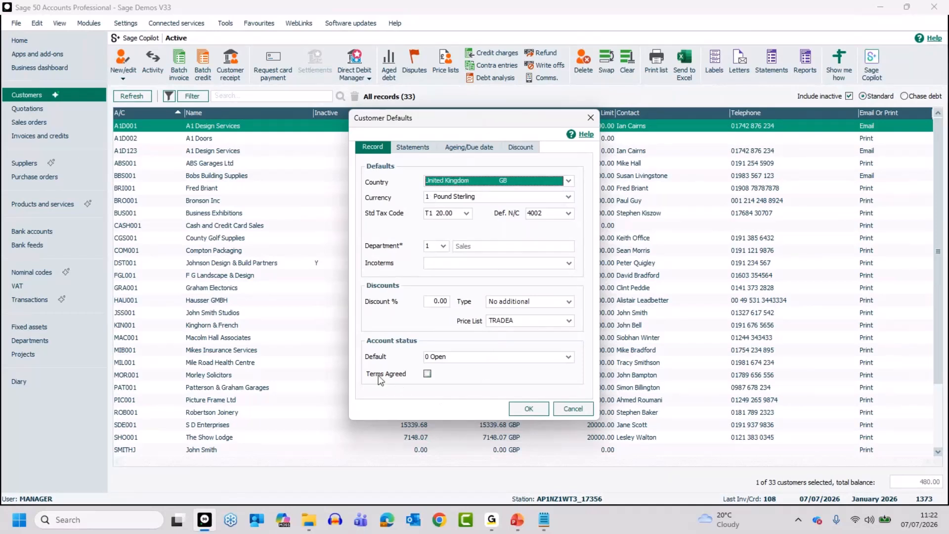
click(427, 374)
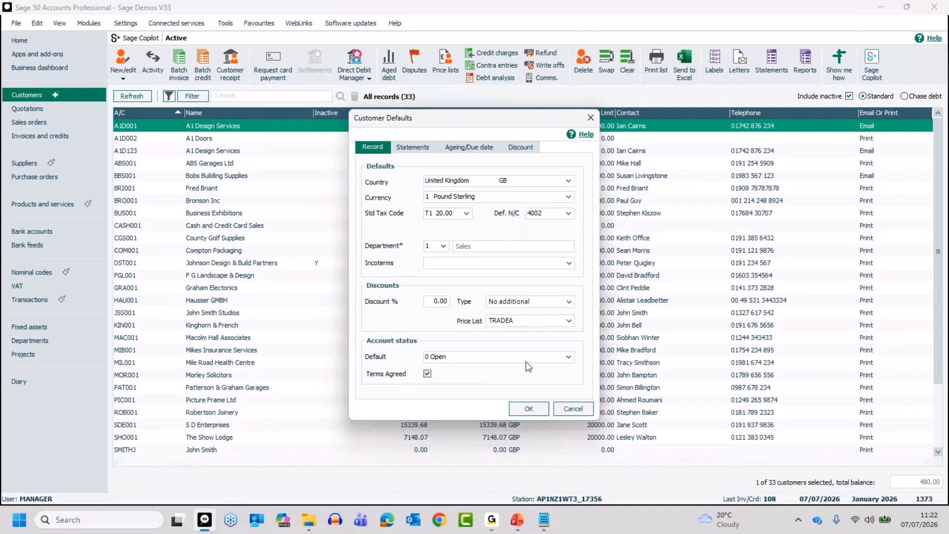
click(528, 408)
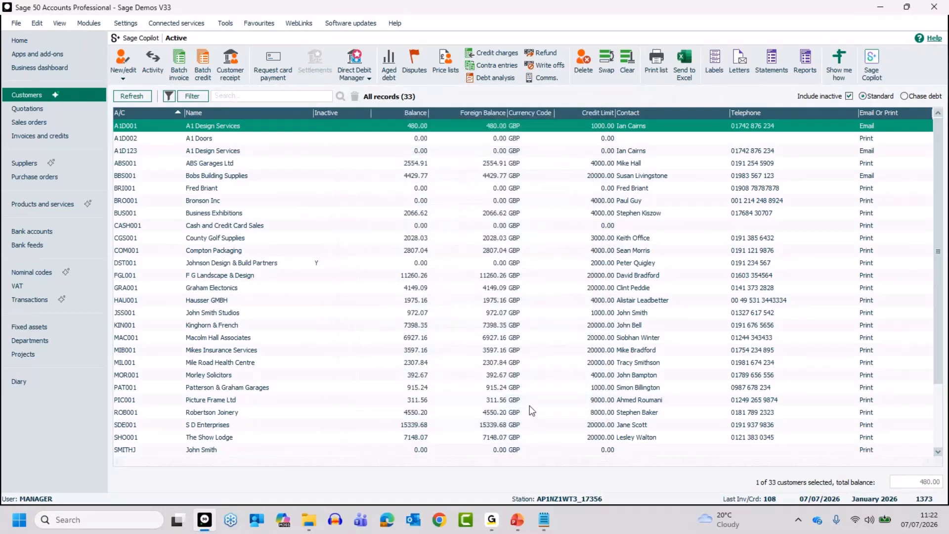
- Start a test customer record with nothing selected, inspect the defaults it inherits, and close it without saving
click(193, 124)
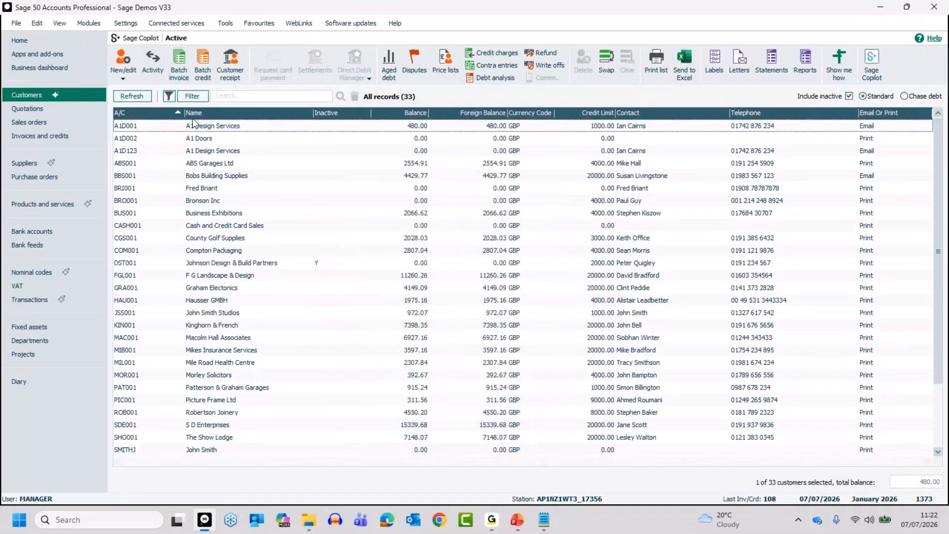
click(124, 52)
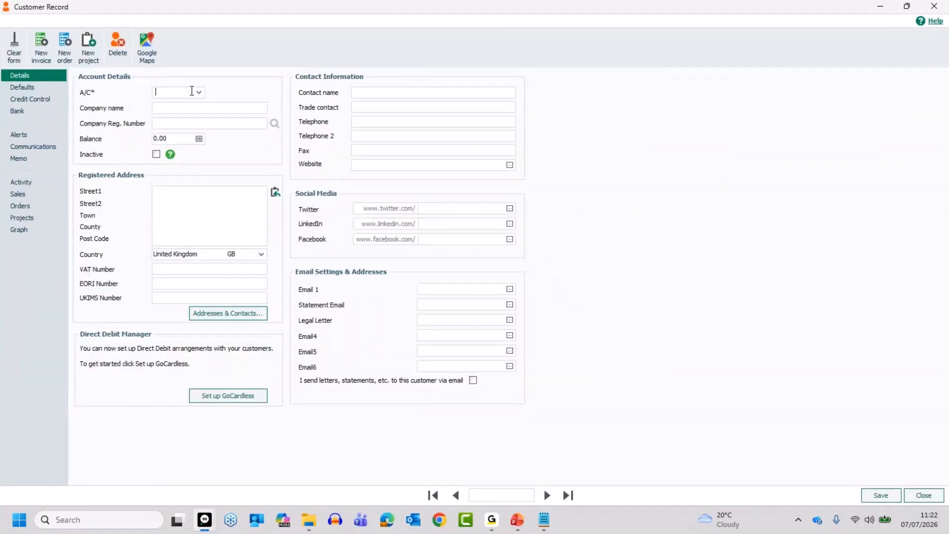
text(123)
key(Tab)
text(123AA)
click(22, 91)
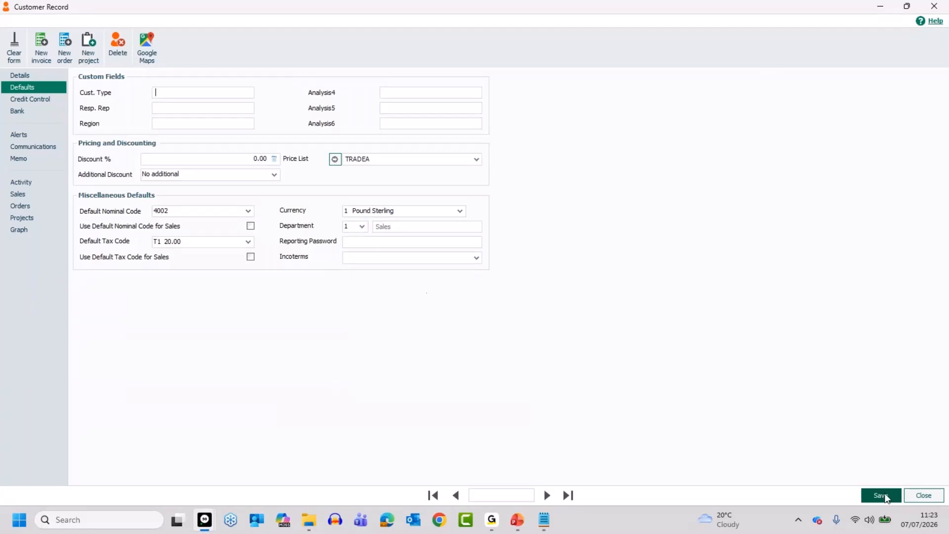
click(923, 497)
click(476, 284)
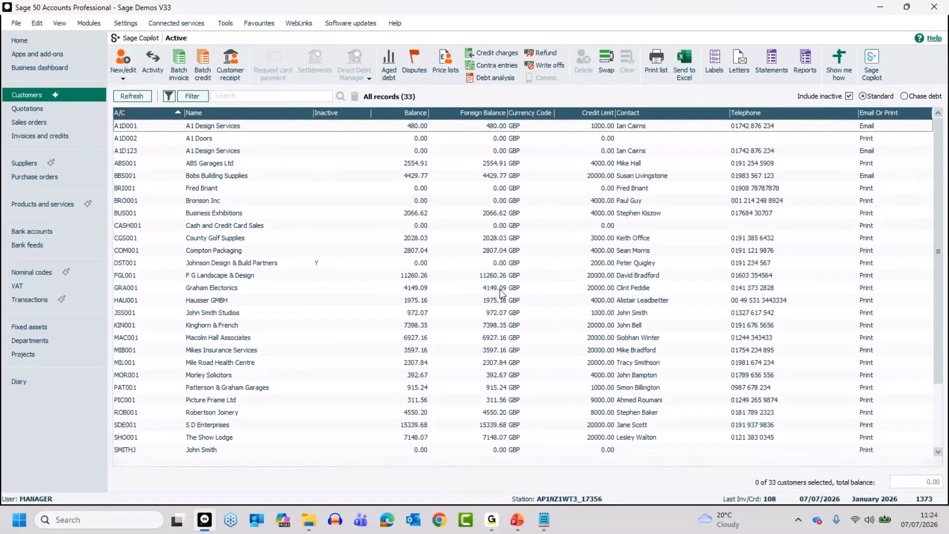
- Open the first A1 Design Services customer record and review its defaults, credit control terms and bank details
click(216, 127)
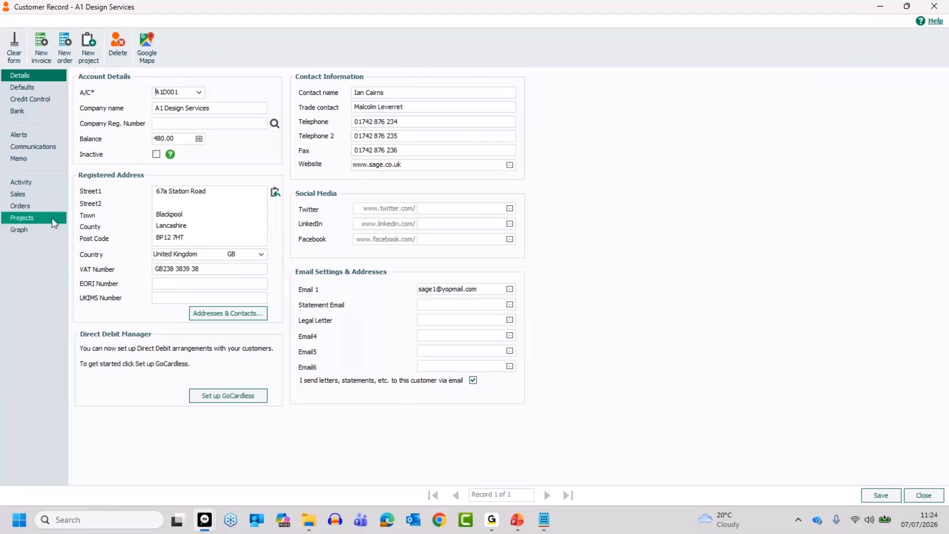
click(28, 89)
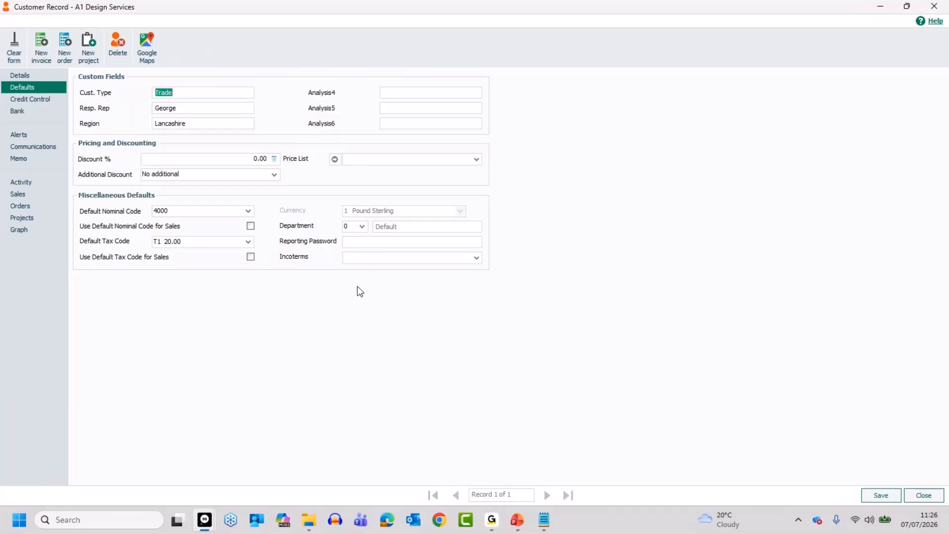
click(22, 97)
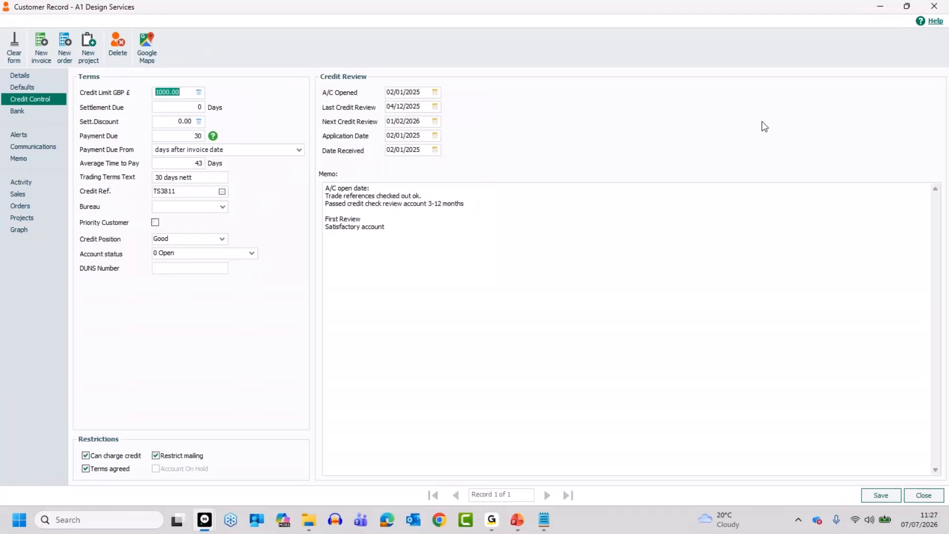
click(22, 112)
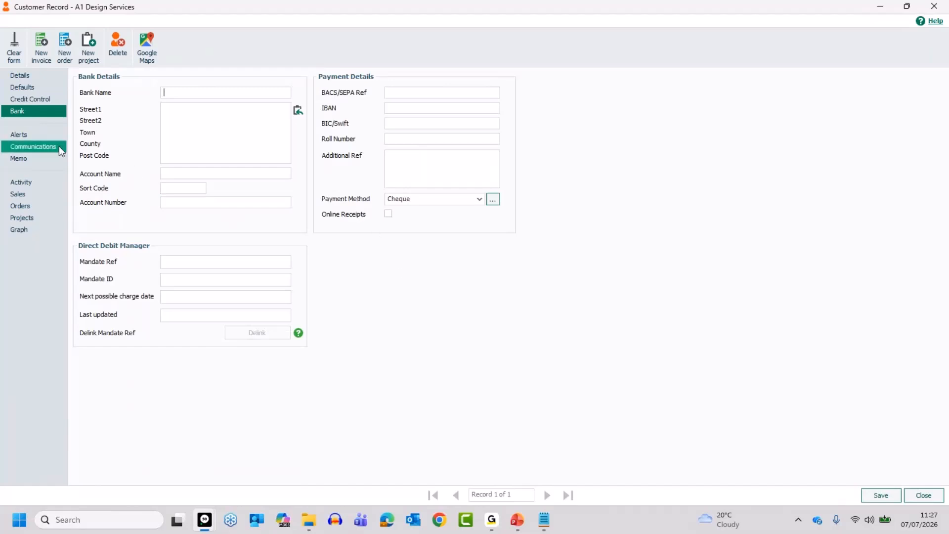
- Add a pop-up alert for invoices reading "Hello this is a test alert" to the A1 Design Services record, then close the record
click(28, 134)
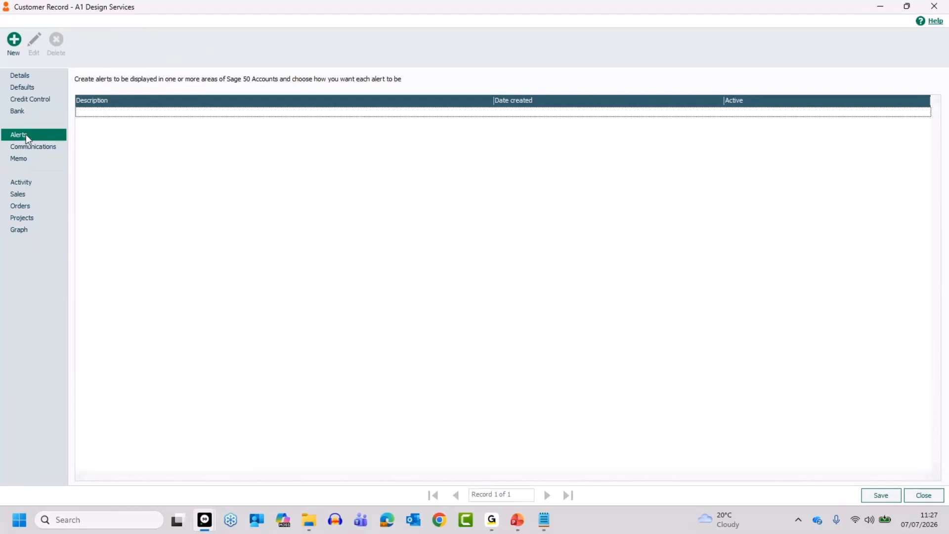
click(15, 40)
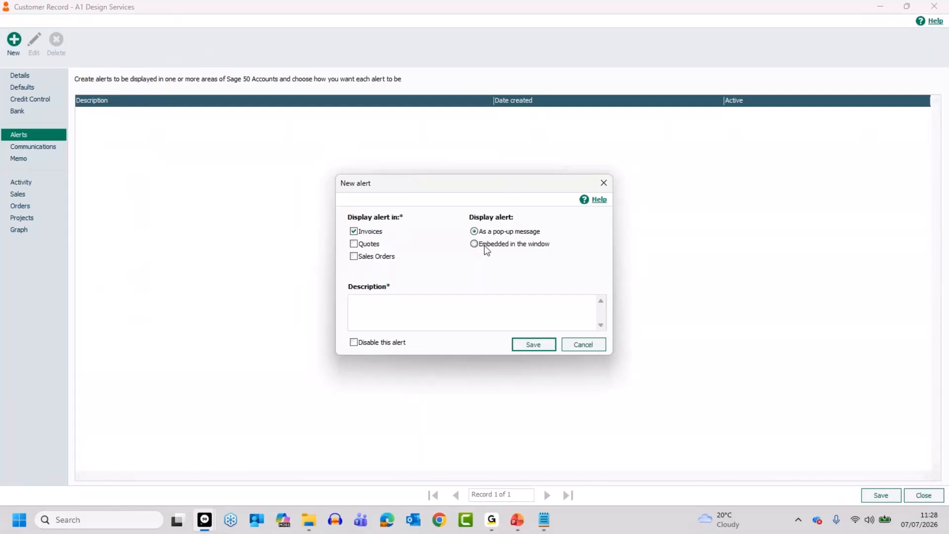
click(427, 305)
text(Hello this is a test alert)
click(530, 344)
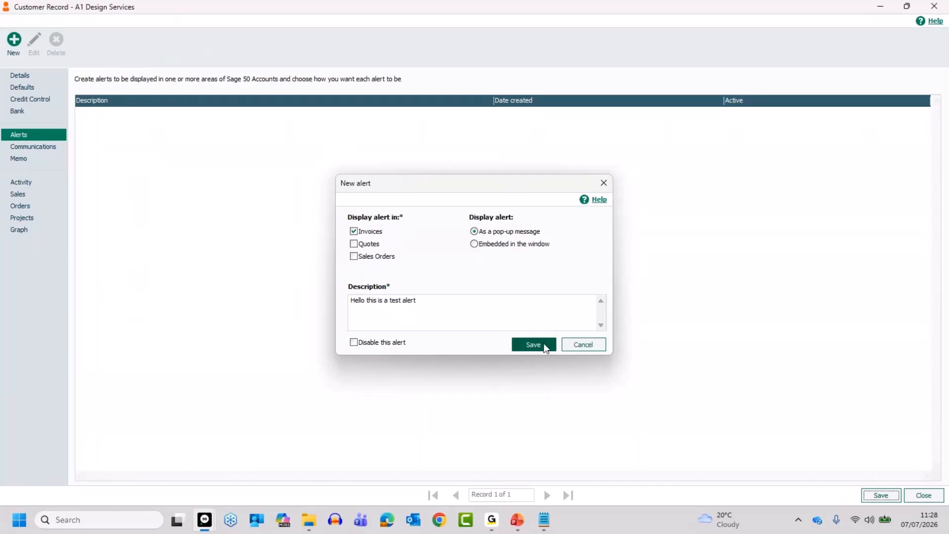
click(16, 75)
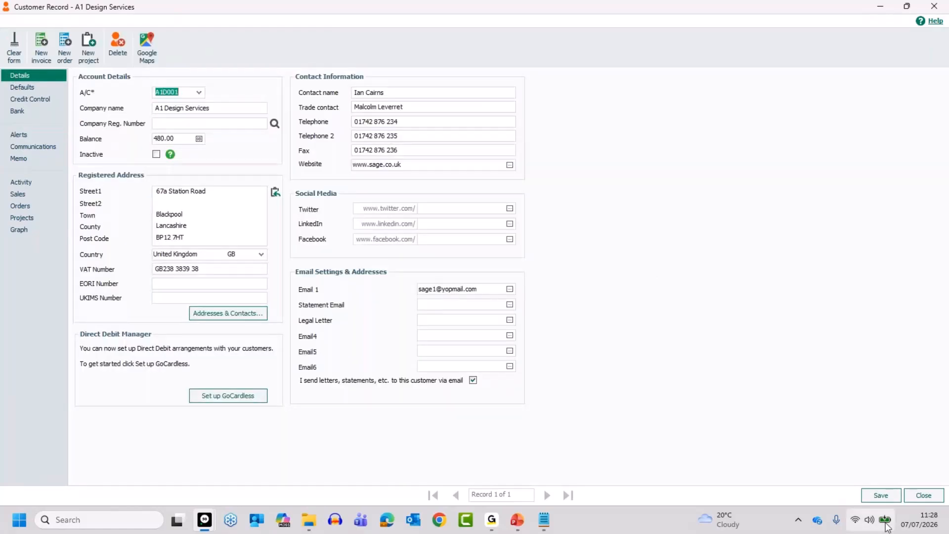
click(934, 500)
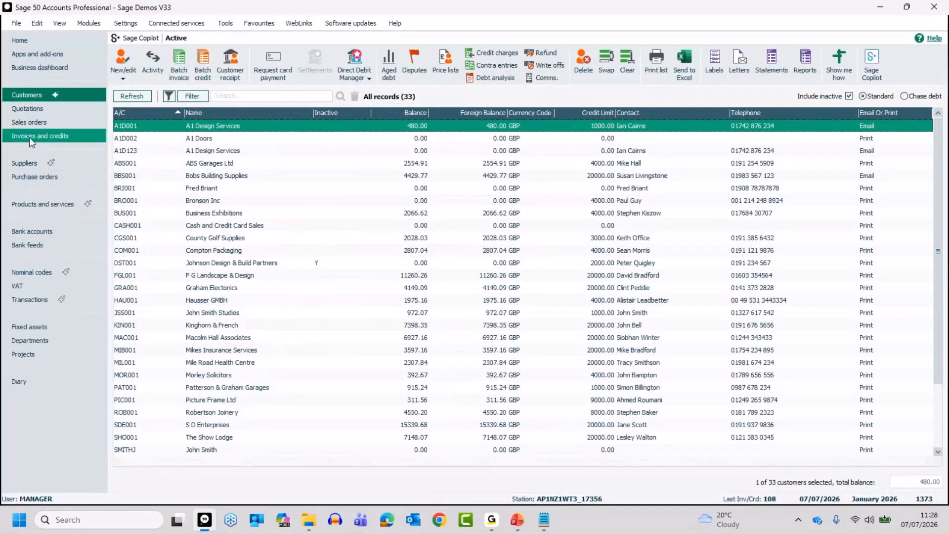
- Start a new product invoice for the first A1 Design Services customer to test the alert, acknowledge it, and discard the invoice
click(29, 137)
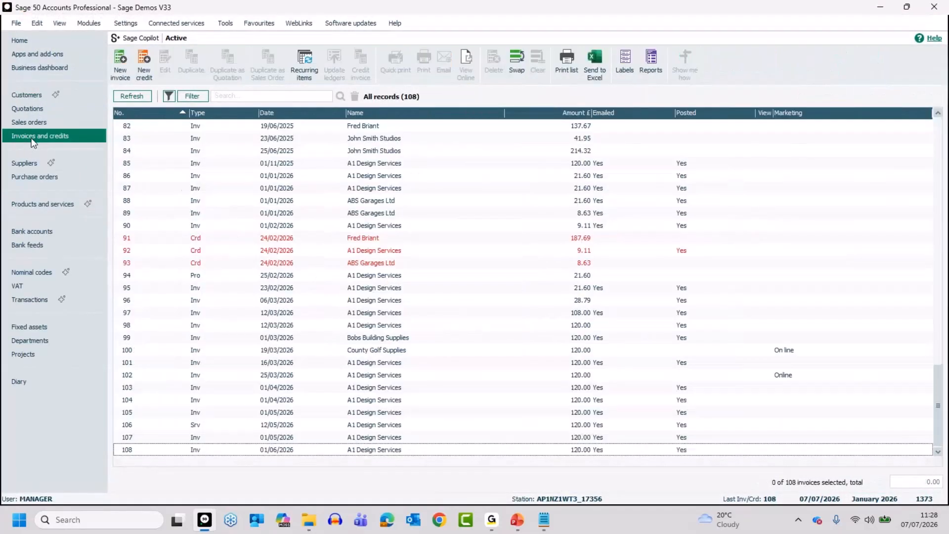
click(120, 65)
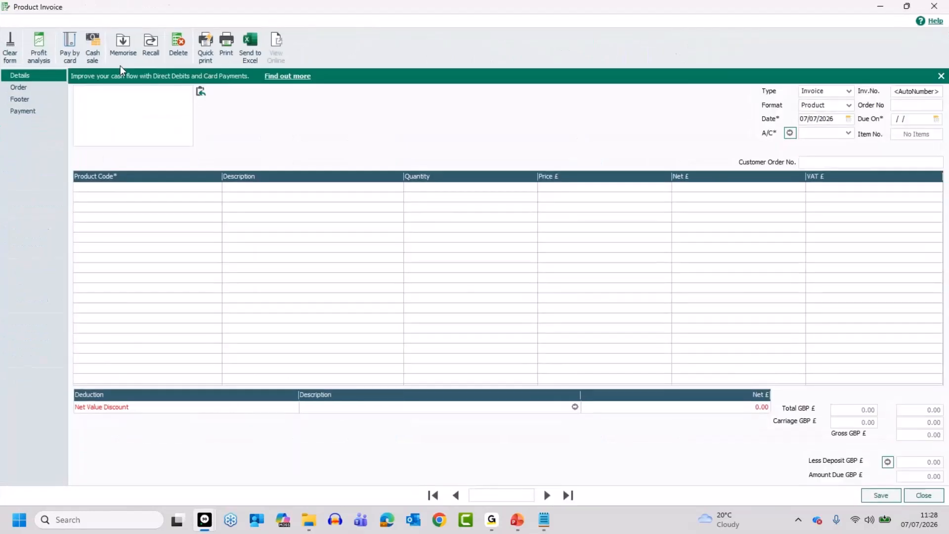
click(848, 133)
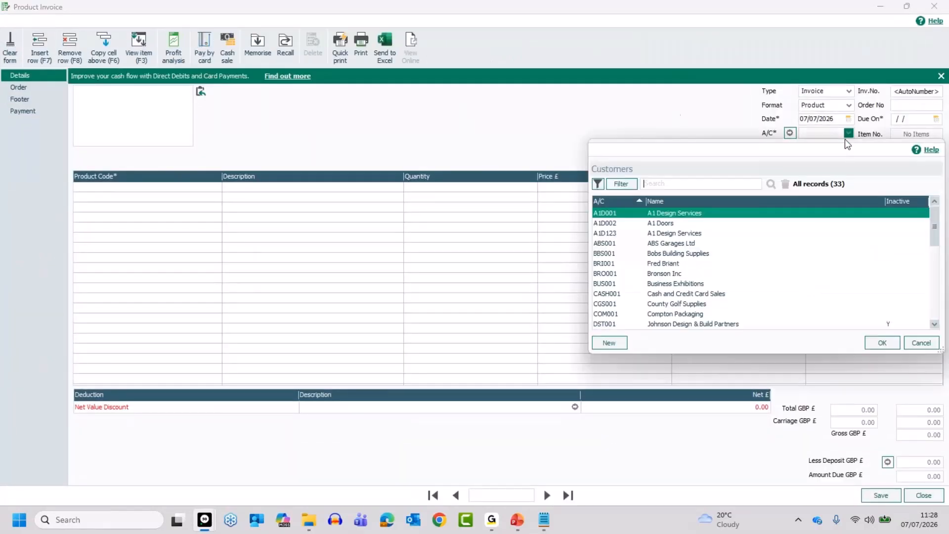
double_click(657, 214)
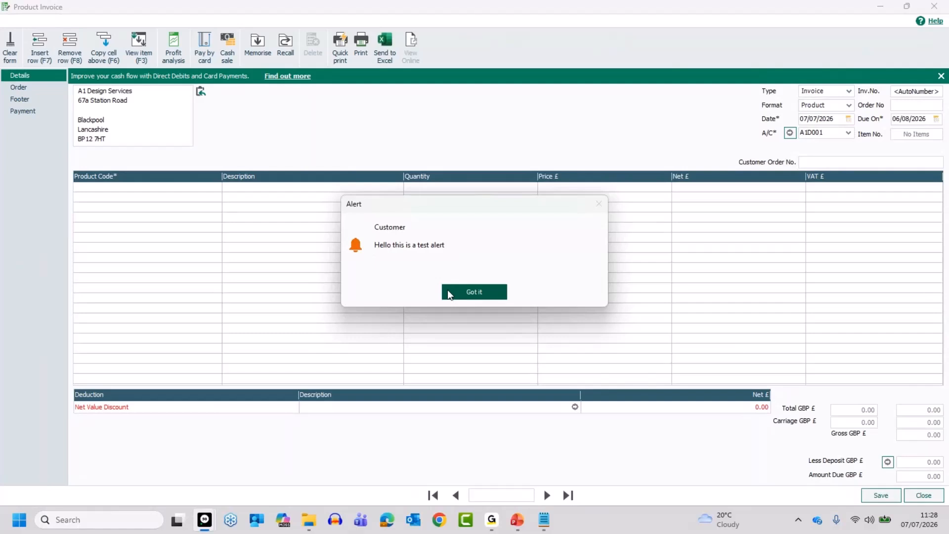
click(449, 292)
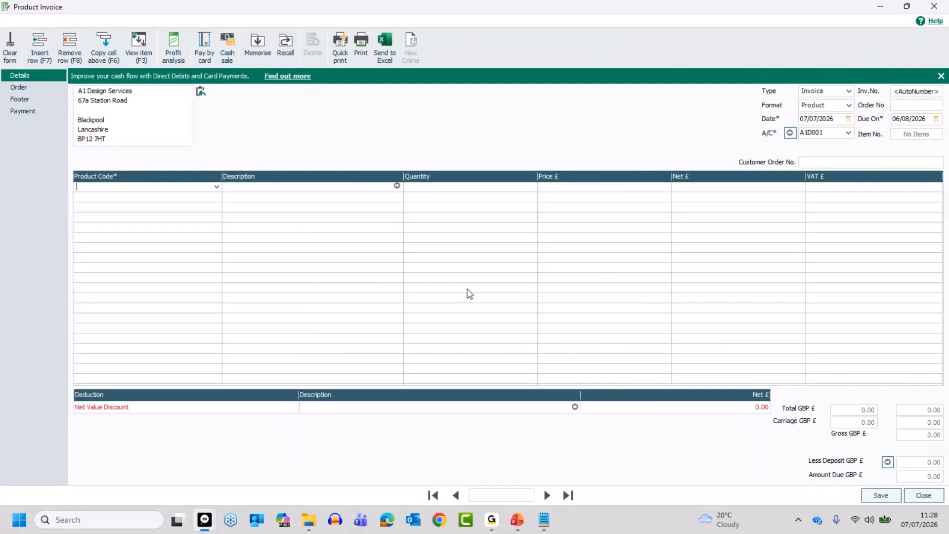
click(924, 496)
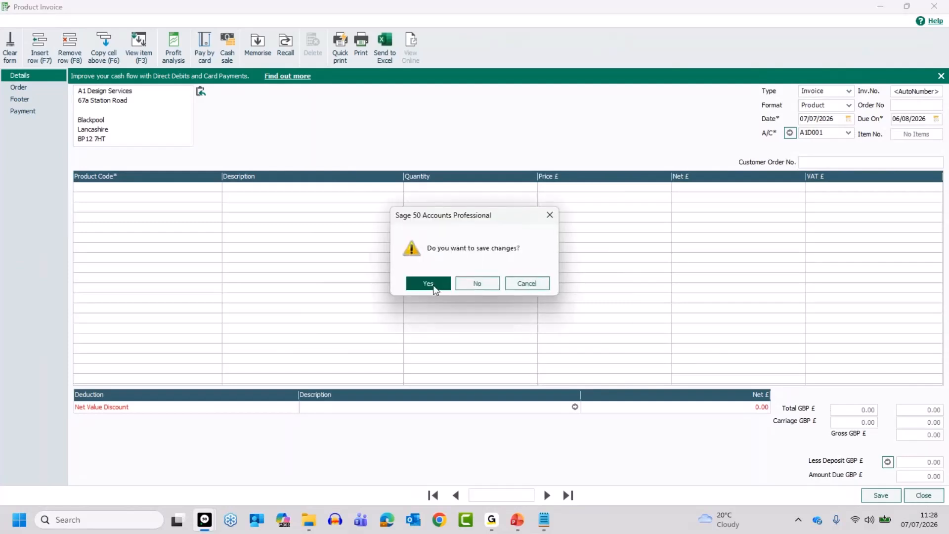
click(472, 283)
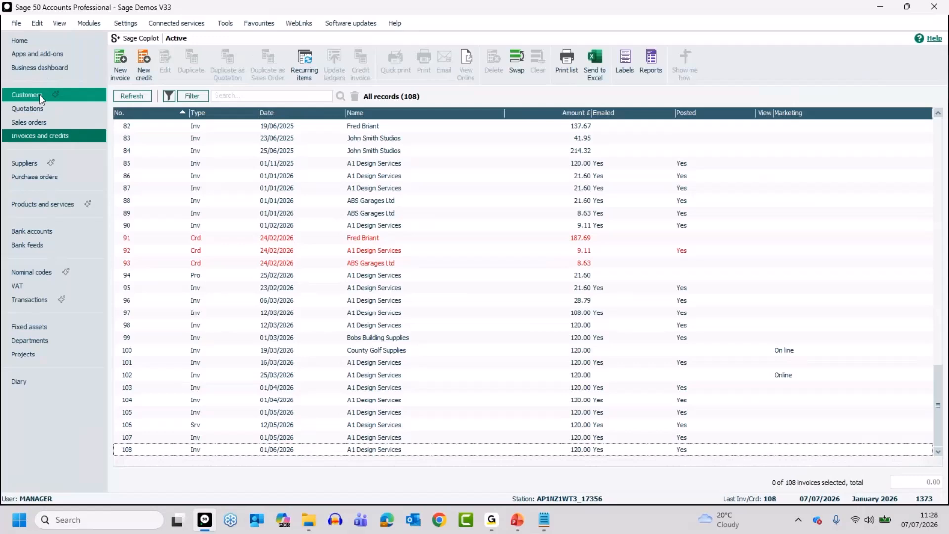
- Reopen the first A1 Design Services customer record and delete its test alert
click(40, 97)
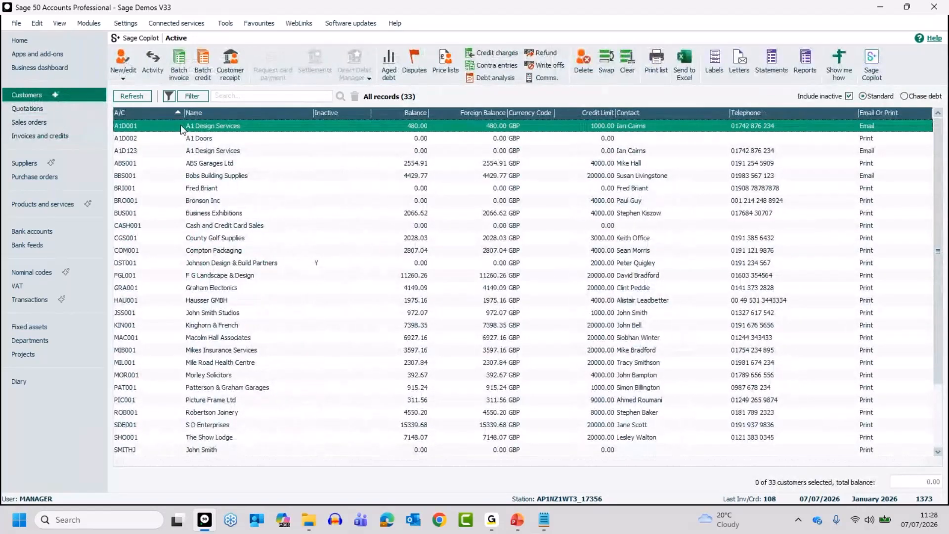
click(182, 128)
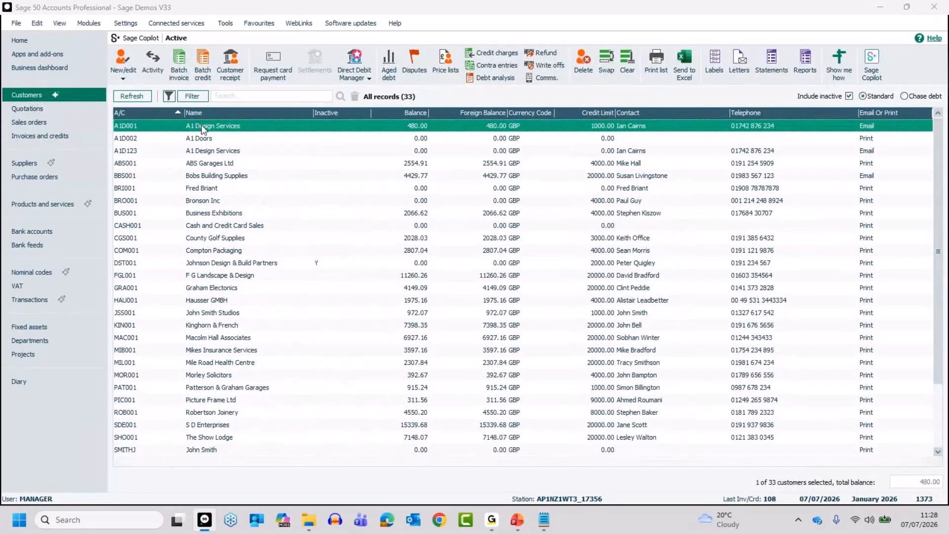
double_click(201, 124)
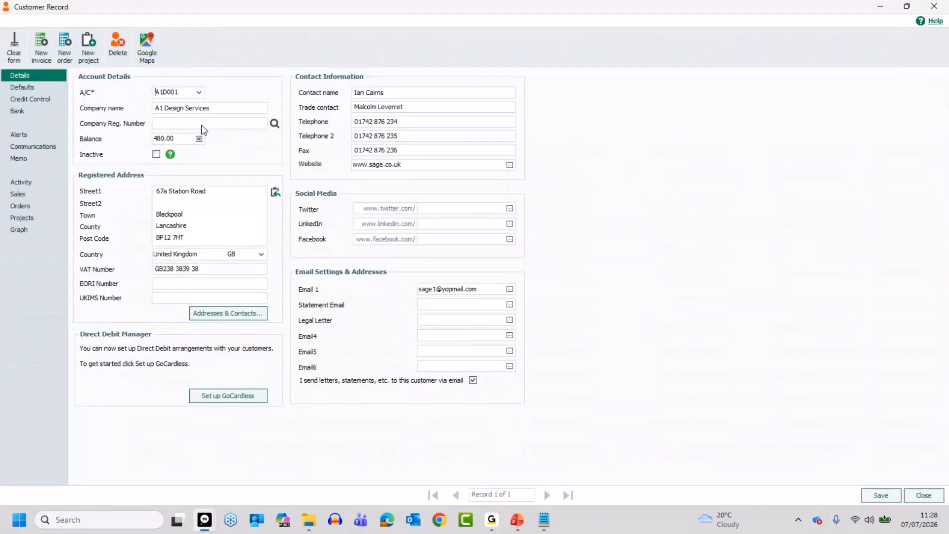
click(21, 137)
click(127, 115)
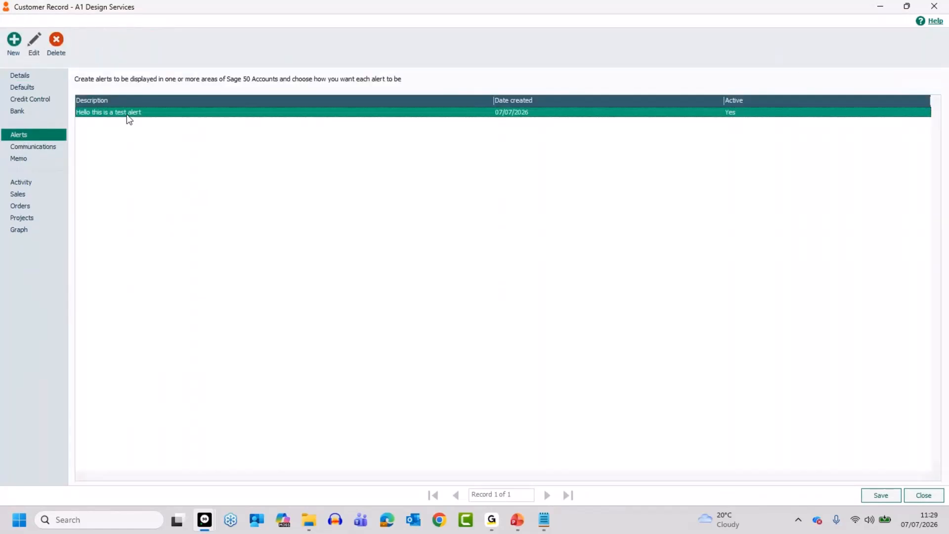
click(56, 46)
click(475, 287)
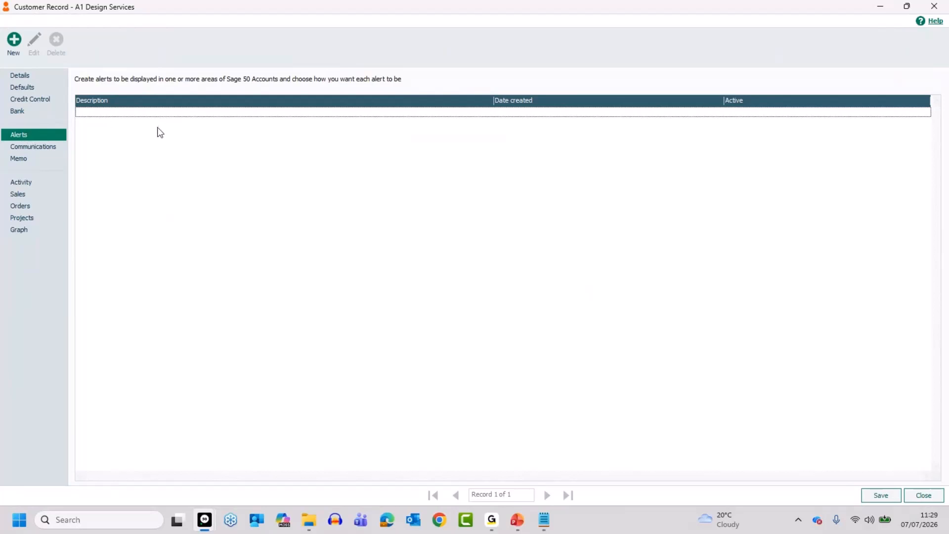
- Review the customer's communications history, choose SMTP.docx from the desktop as an electronic memo attachment, then cancel the attachment and close the record
click(36, 151)
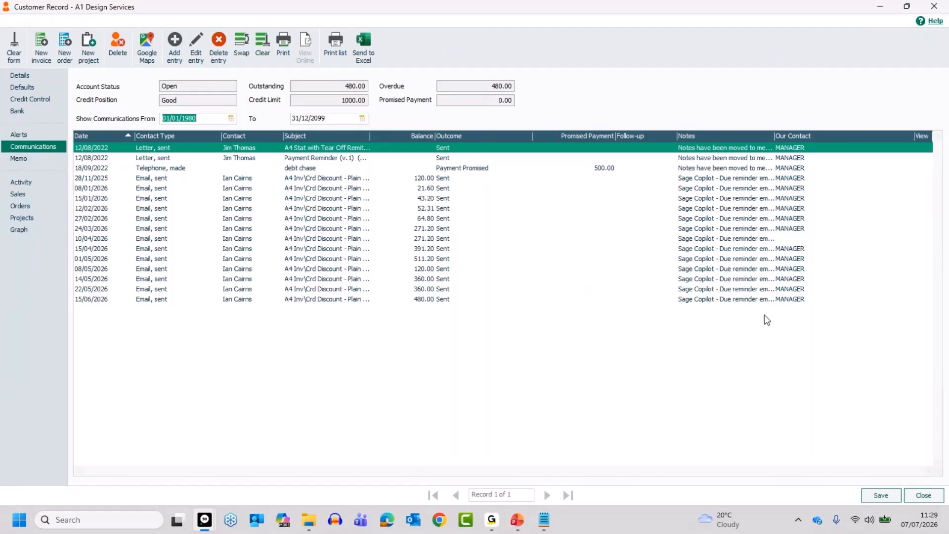
click(32, 162)
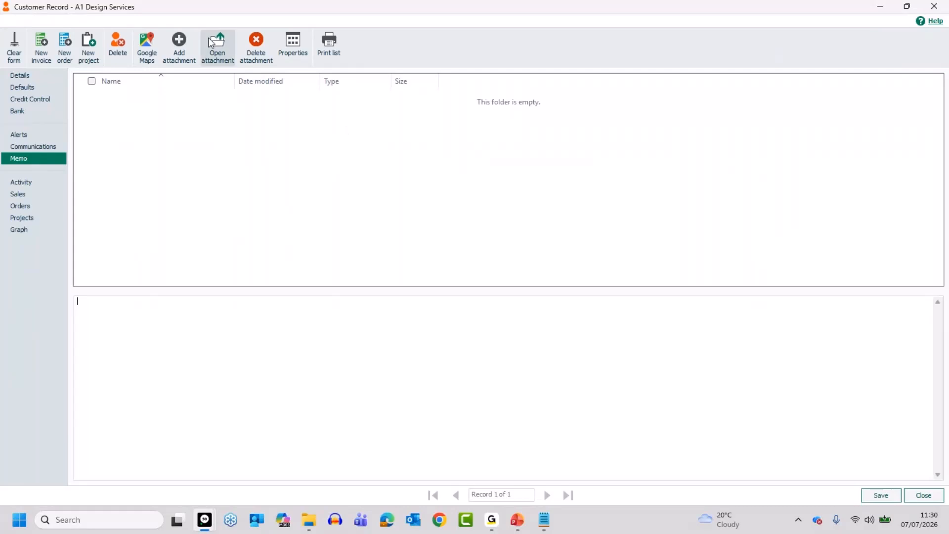
click(183, 43)
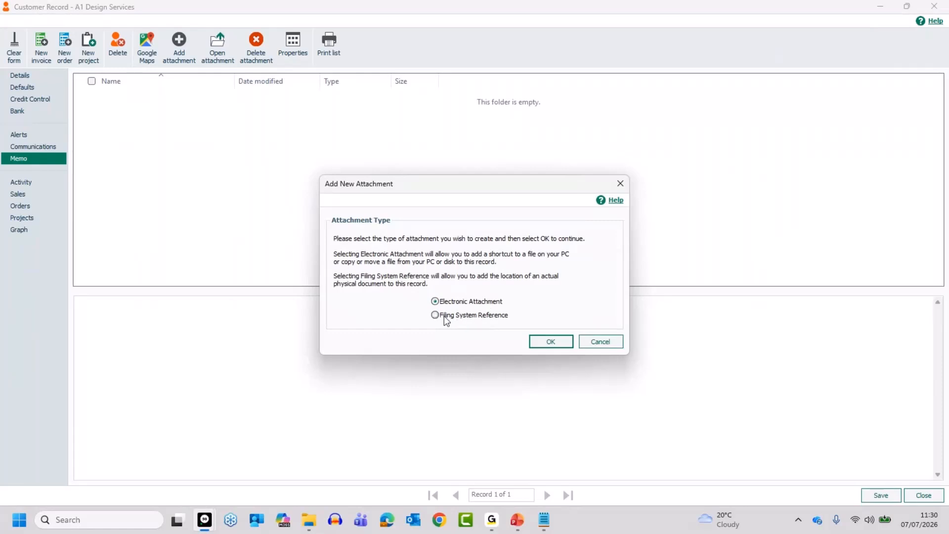
click(549, 346)
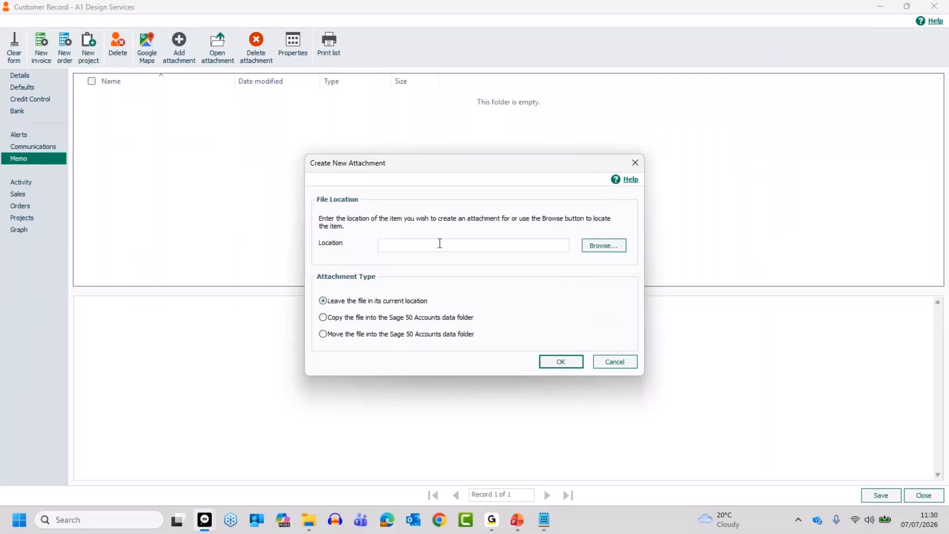
click(595, 247)
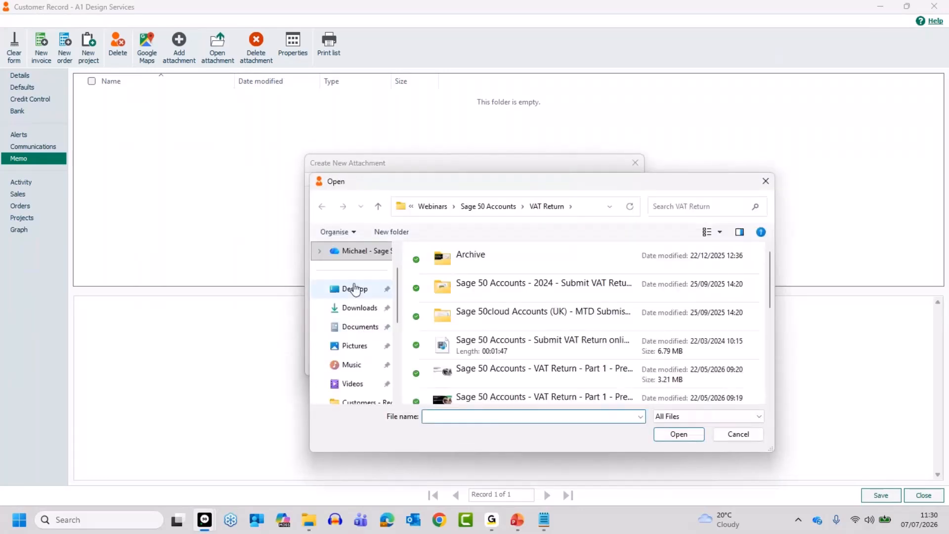
click(355, 292)
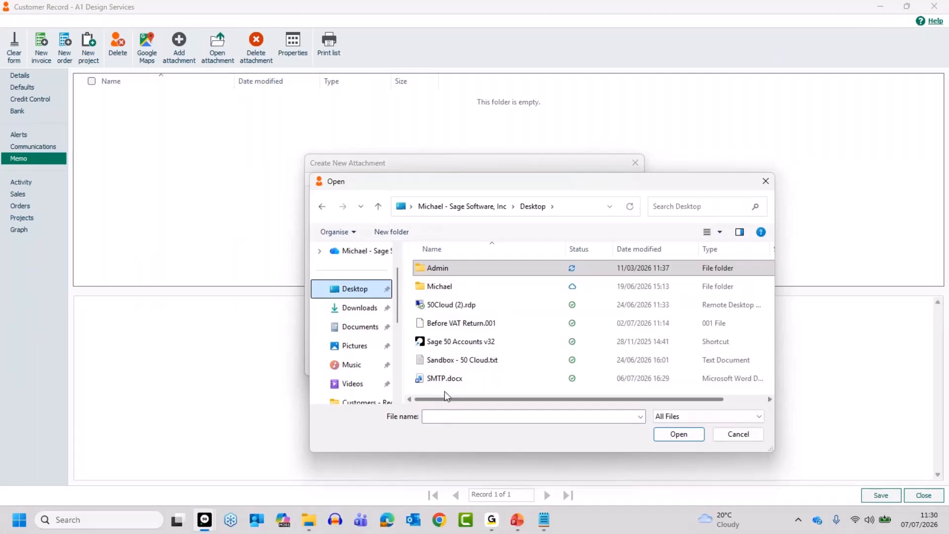
click(439, 379)
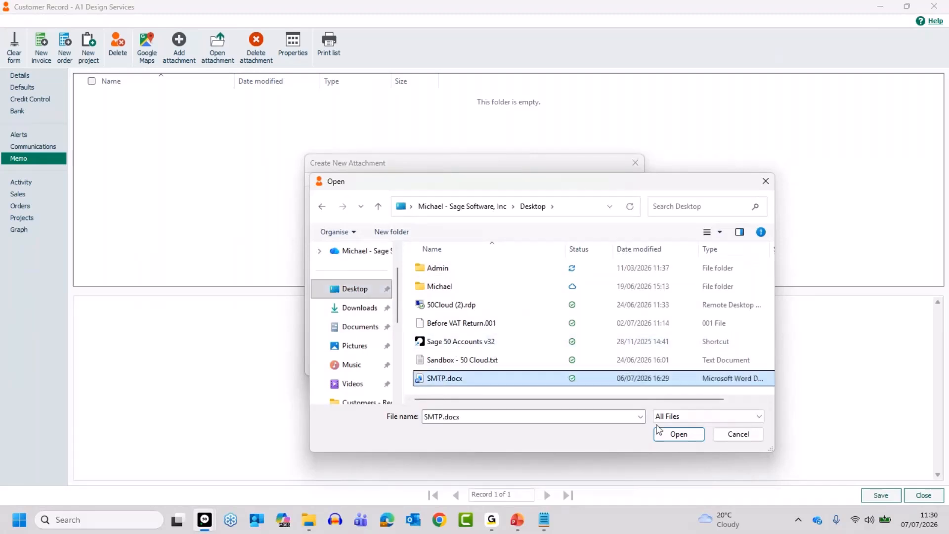
click(685, 436)
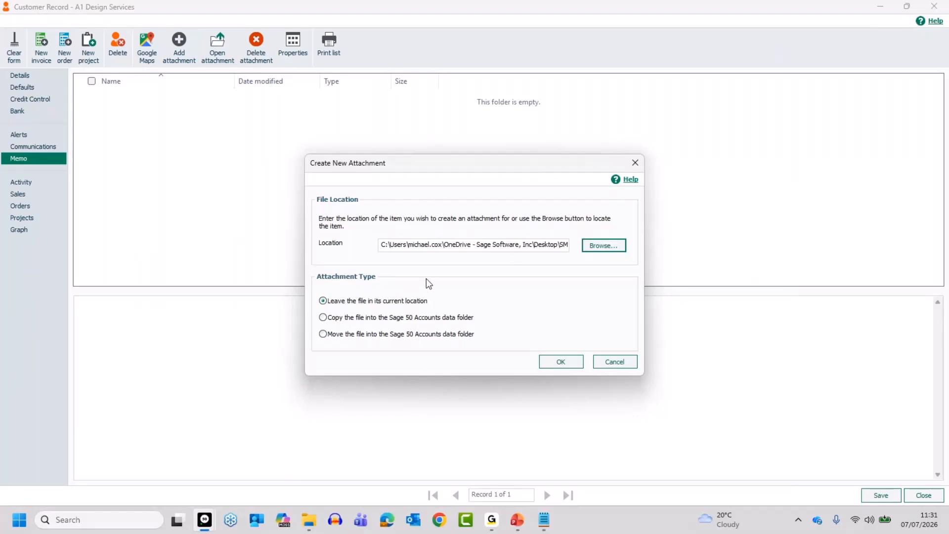
click(610, 362)
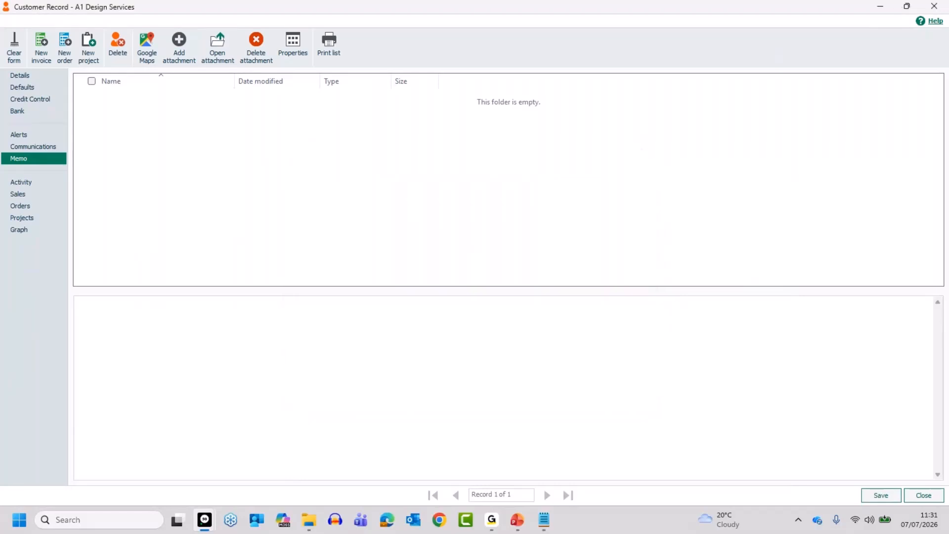
click(935, 8)
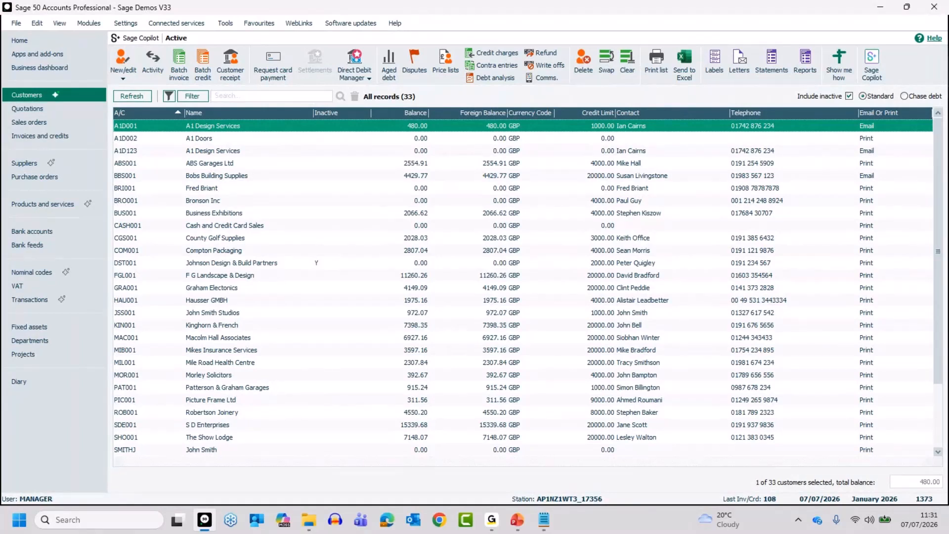
key(alt+Tab)
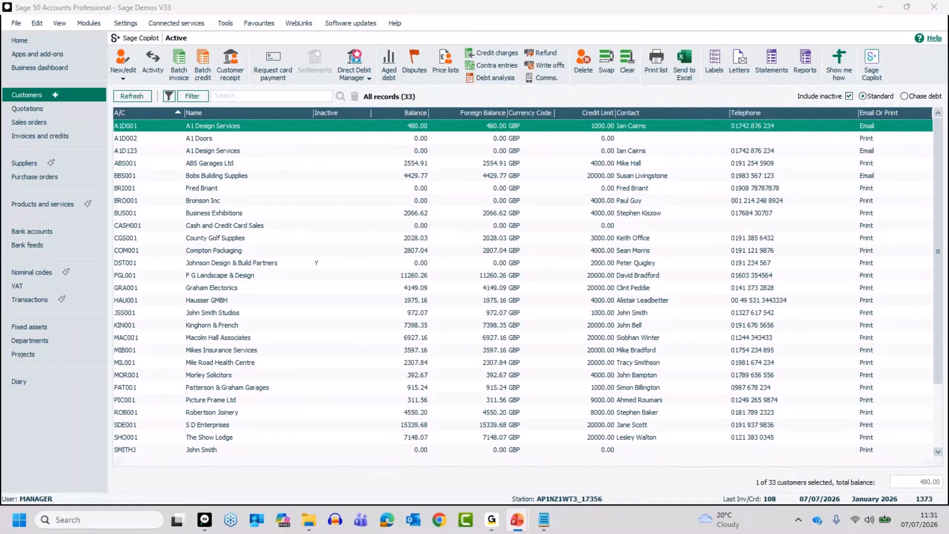
key(alt+Tab)
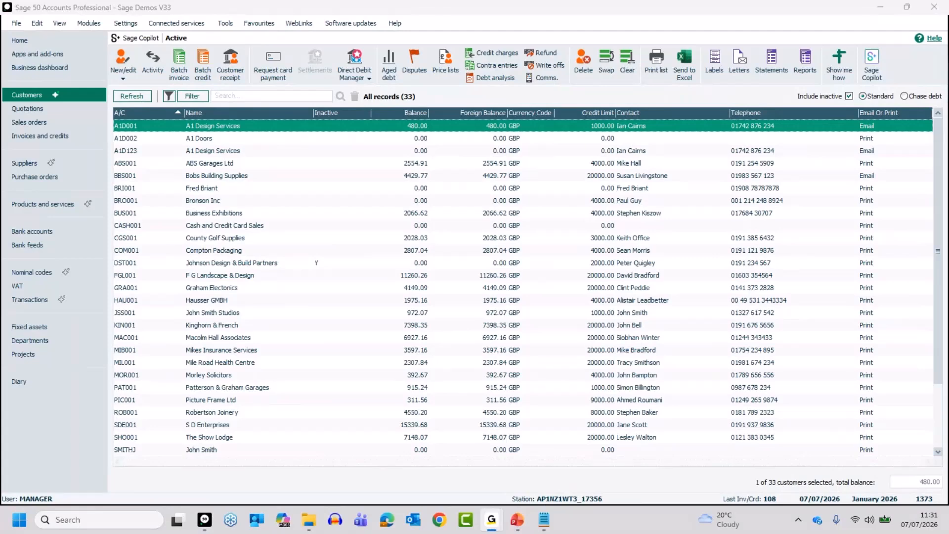
key(alt+Tab)
- Mark the duplicate A1 Design Services record as inactive, save and close it, and exclude inactive customers from the list
click(209, 151)
click(215, 127)
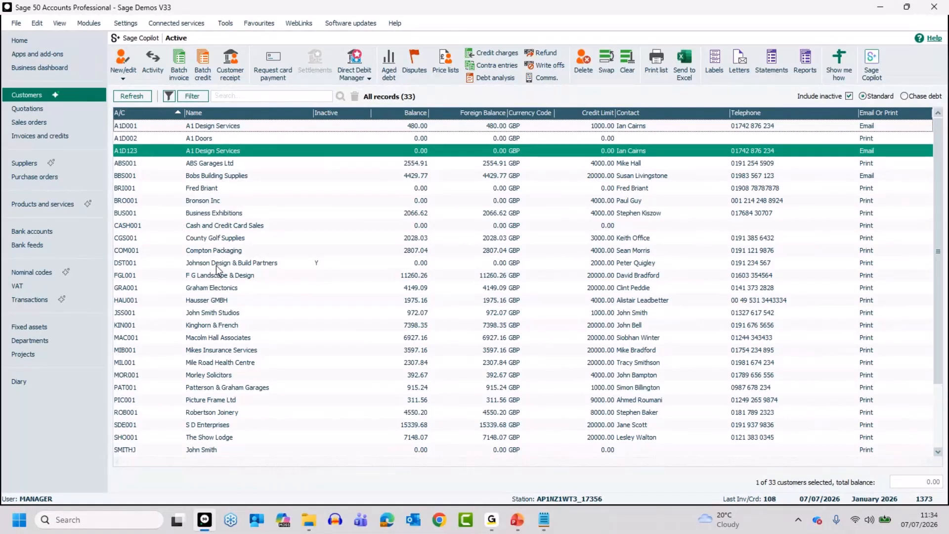
click(232, 151)
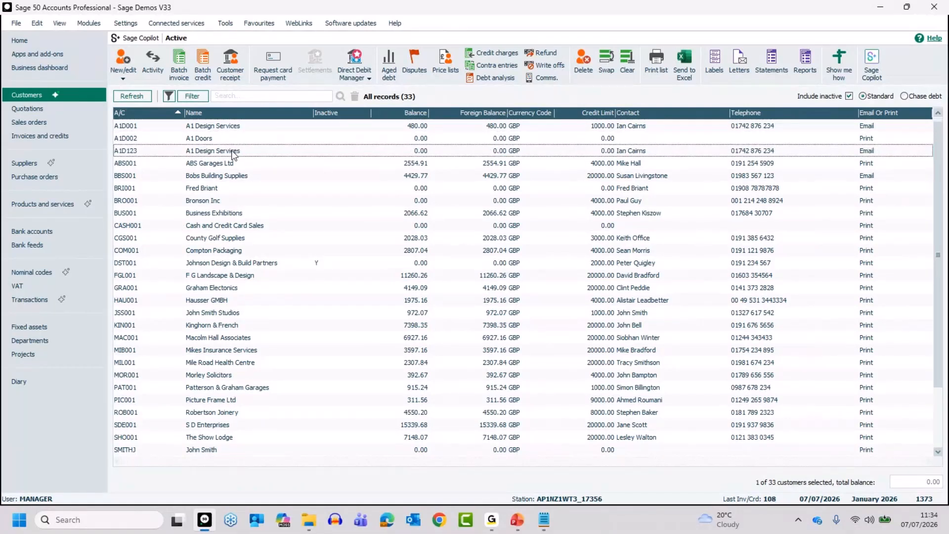
click(232, 151)
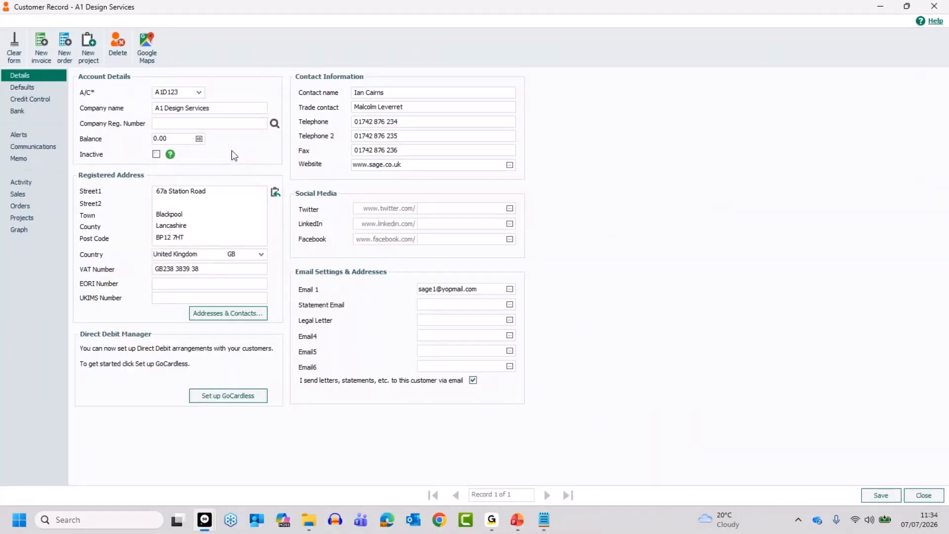
click(156, 155)
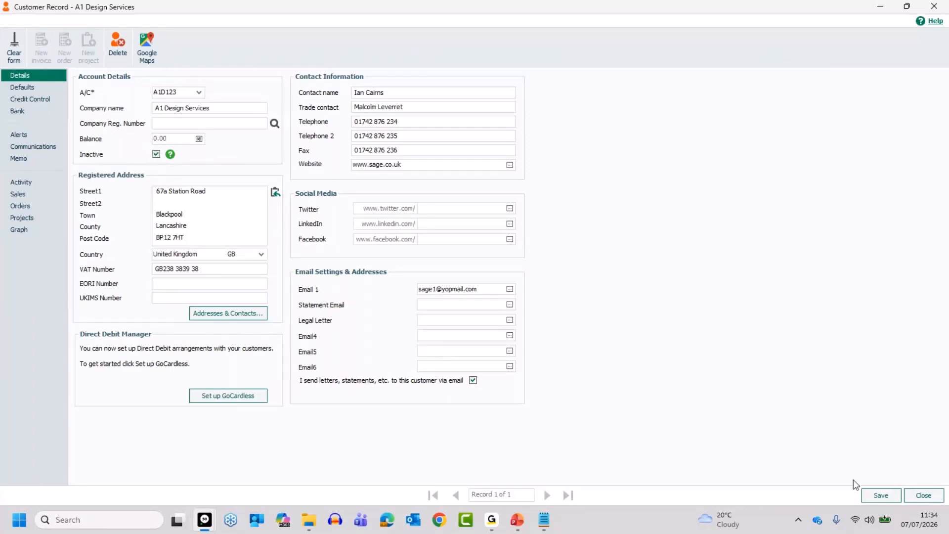
click(869, 493)
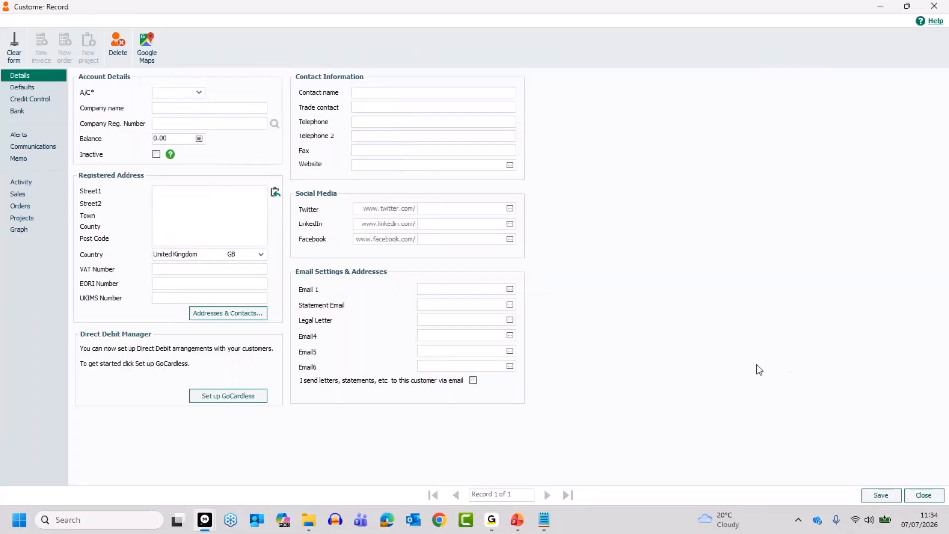
click(923, 495)
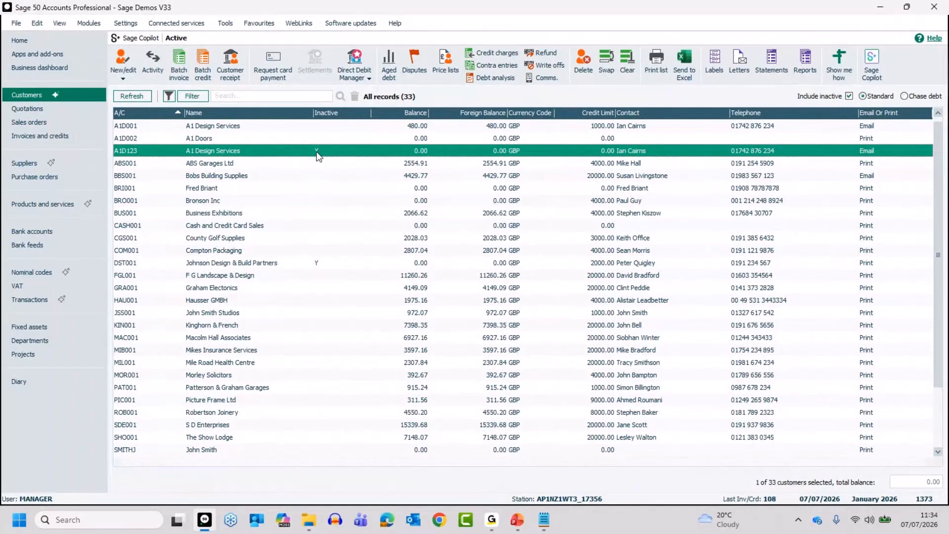
click(848, 96)
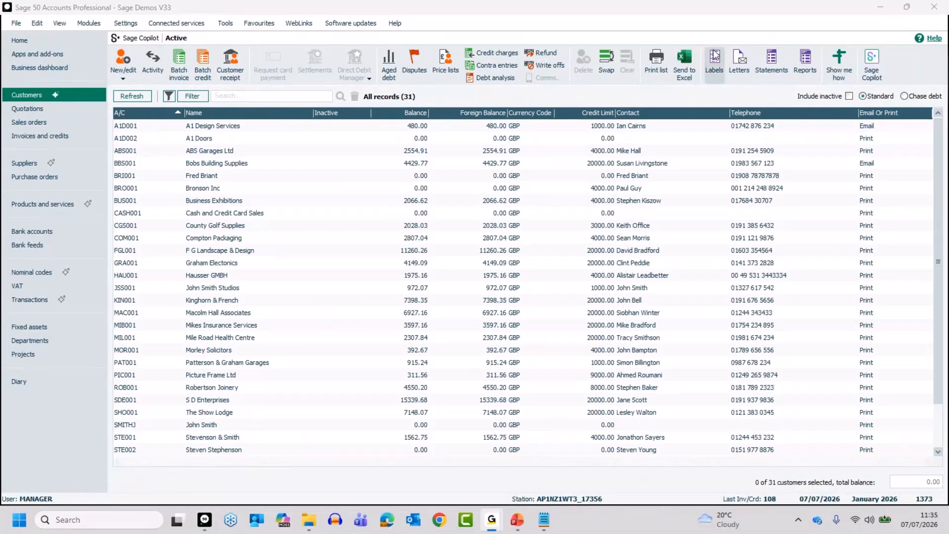
- Select only the A1 Design Services customer and open its account activity
click(264, 139)
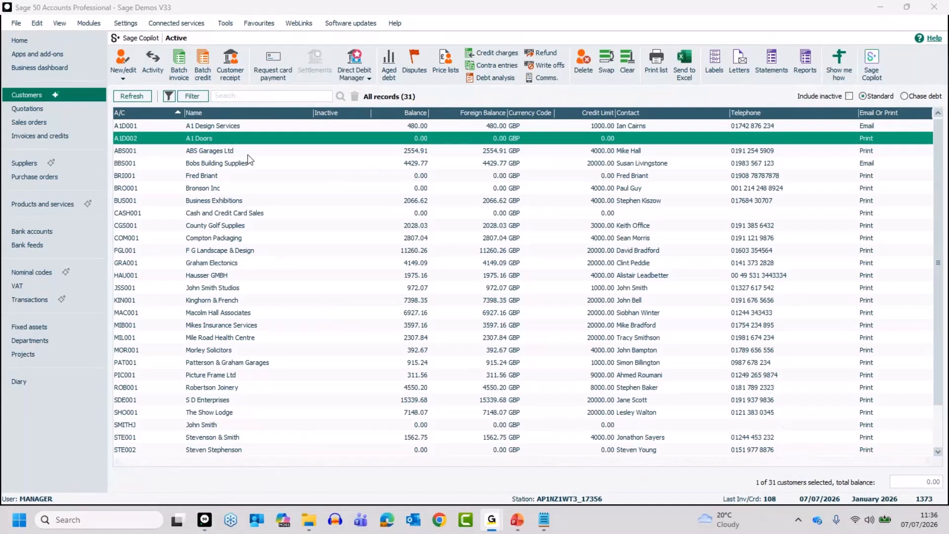
click(225, 128)
ctrl+click(216, 133)
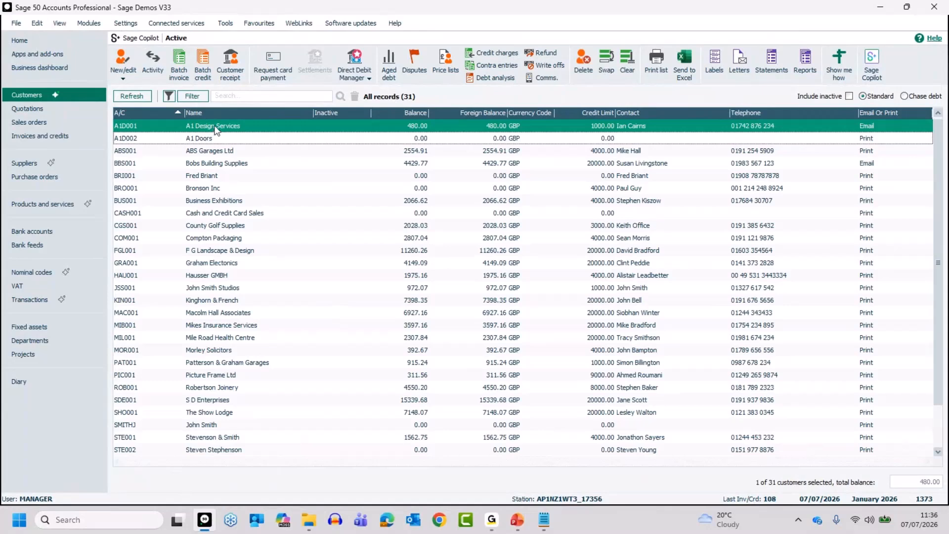
click(159, 61)
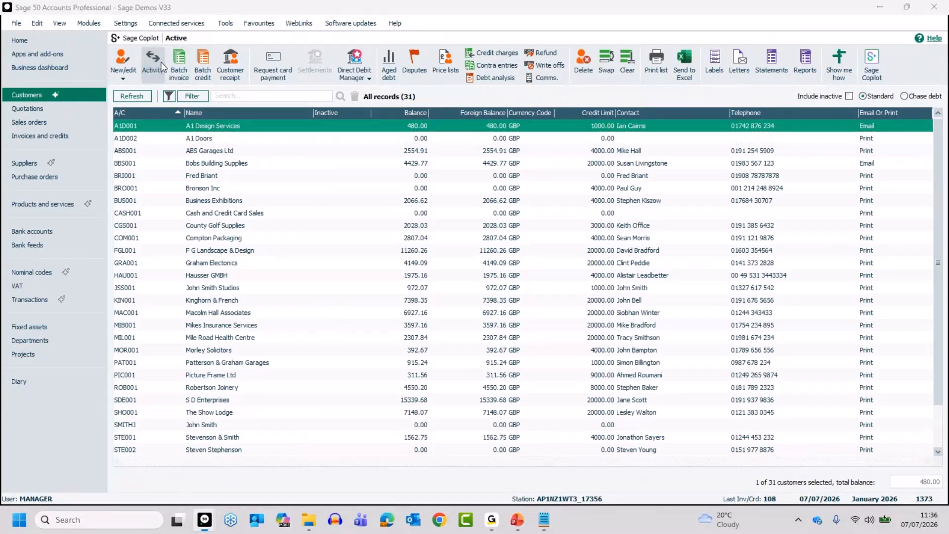